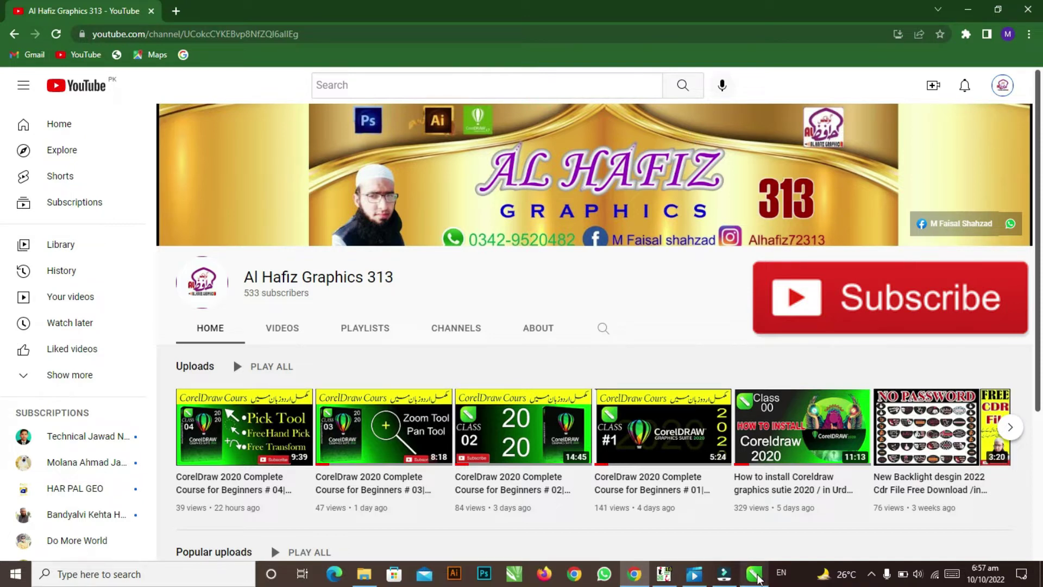
Switch to CorelDRAW and move the green square beside the bullet list, to about X 5.85, Y 4.13 in.
left_click(754, 574)
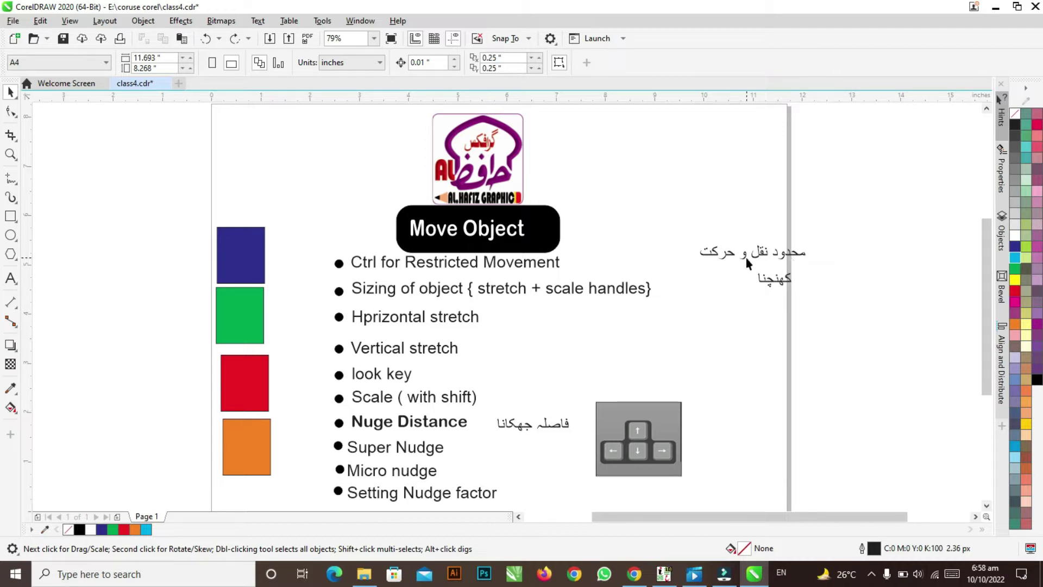
left_click(255, 320)
left_click_drag(255, 319, 505, 380)
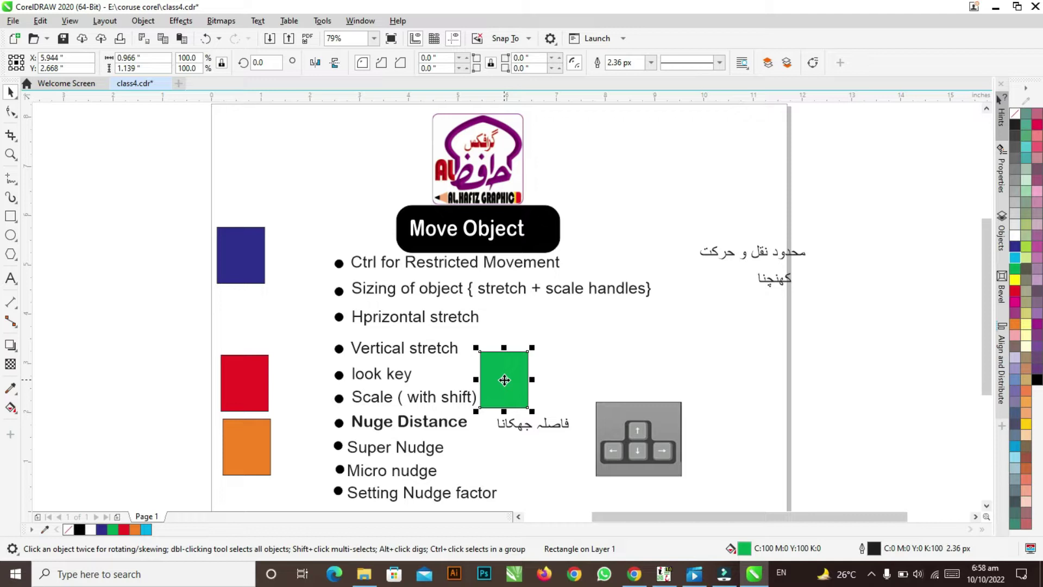
key("ctrl+z")
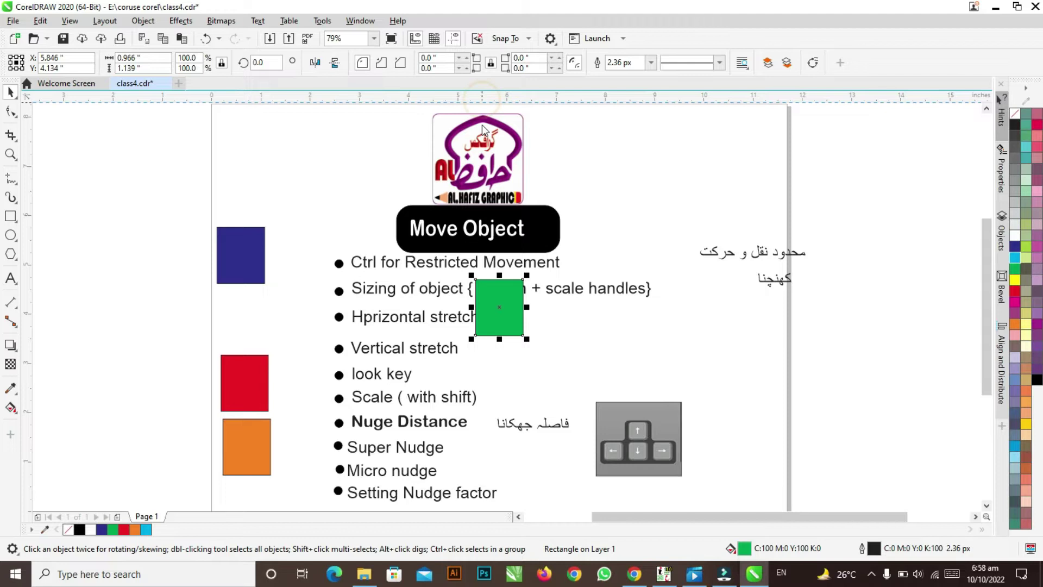
Place a horizontal and a vertical guideline crossing at the green square's centre and select the square.
left_click_drag(491, 279, 491, 307)
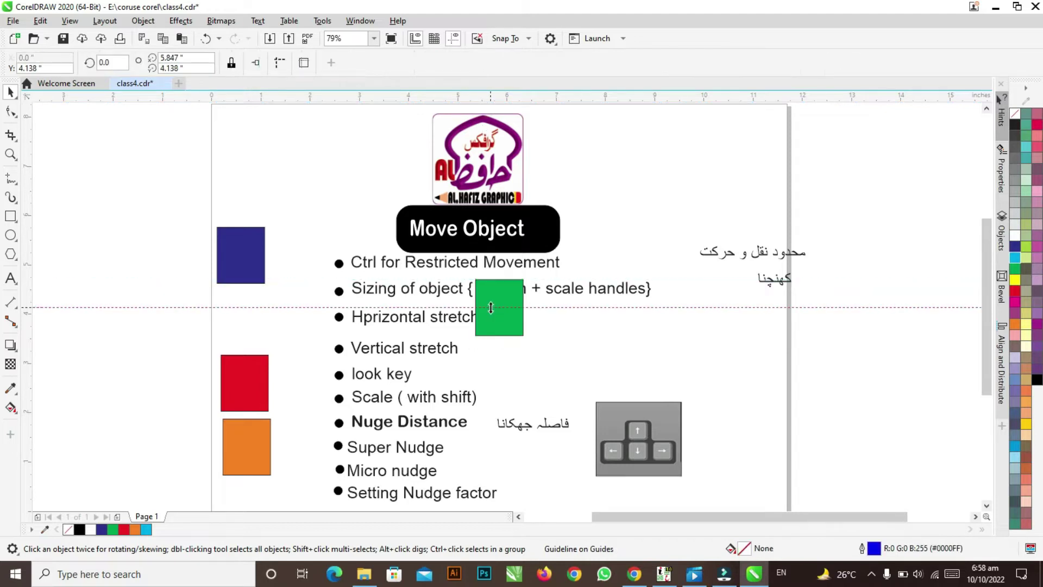
left_click_drag(27, 236, 495, 306)
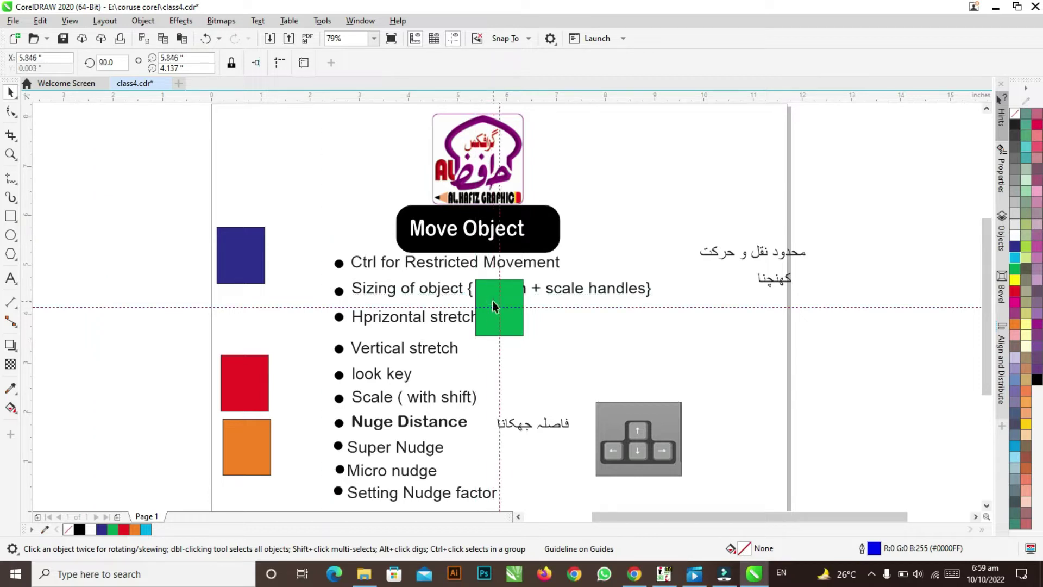
left_click(515, 324)
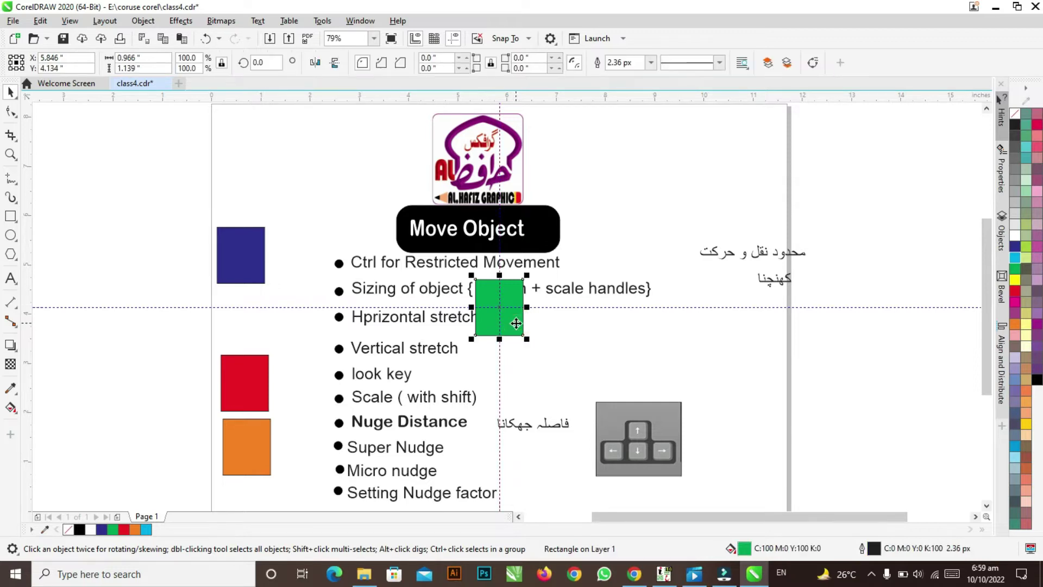
Try a horizontal-only move of the green square along the guideline, then move it freely, undoing these moves.
left_click_drag(516, 323, 631, 314)
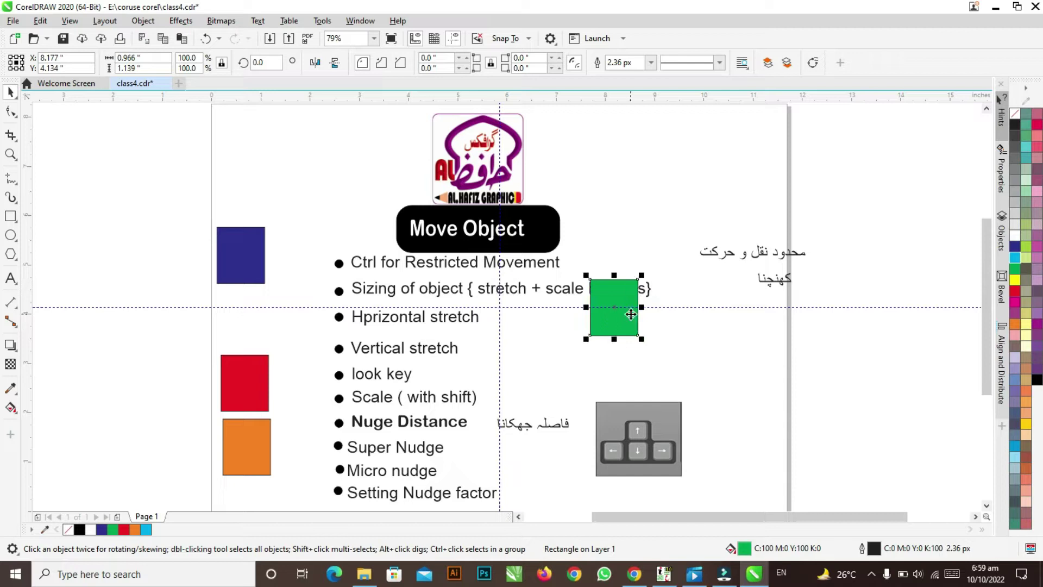
key("ctrl+z")
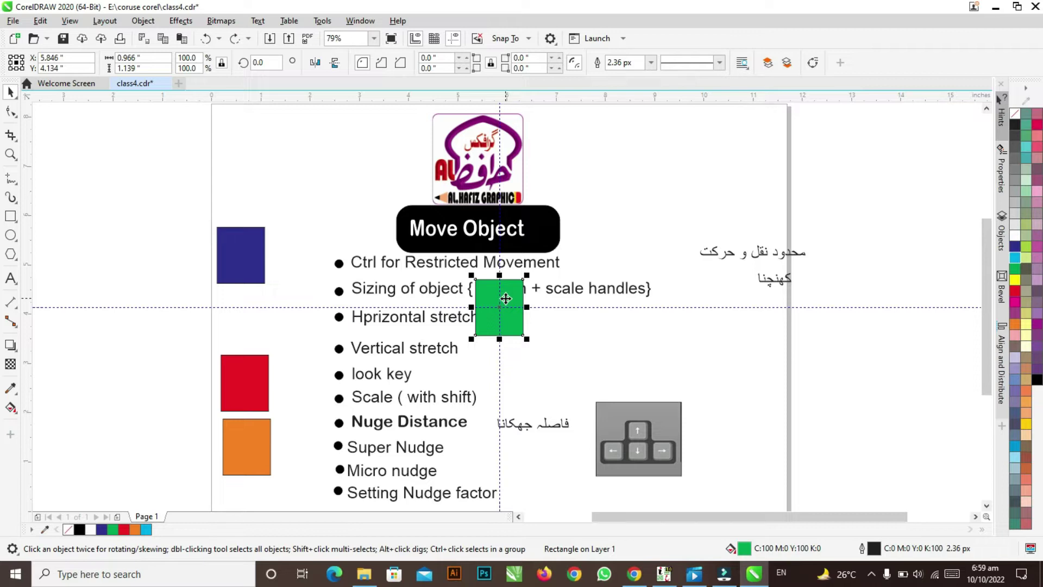
left_click_drag(506, 298, 616, 335)
key("ctrl+z")
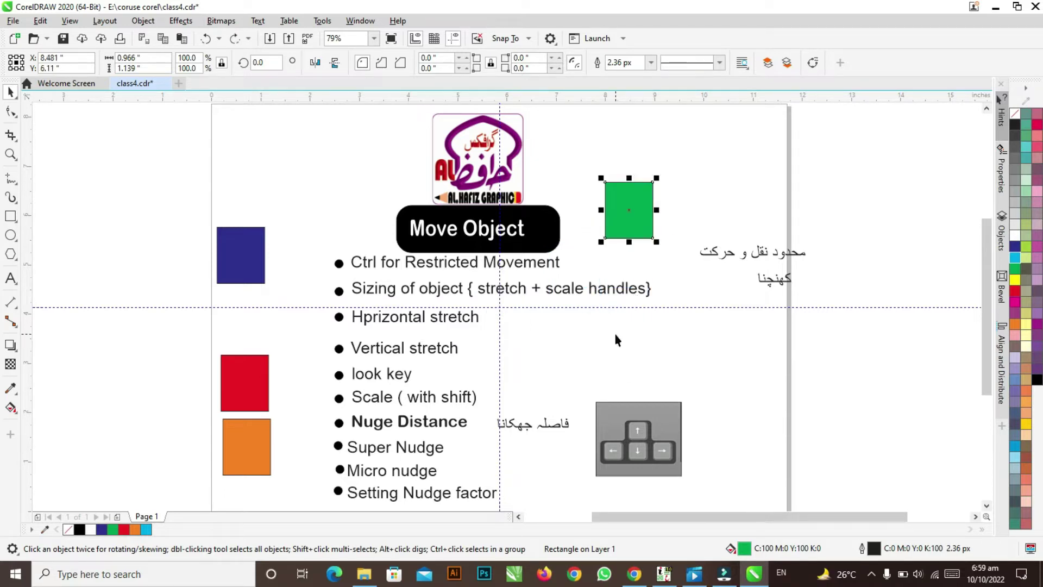
key("ctrl+z")
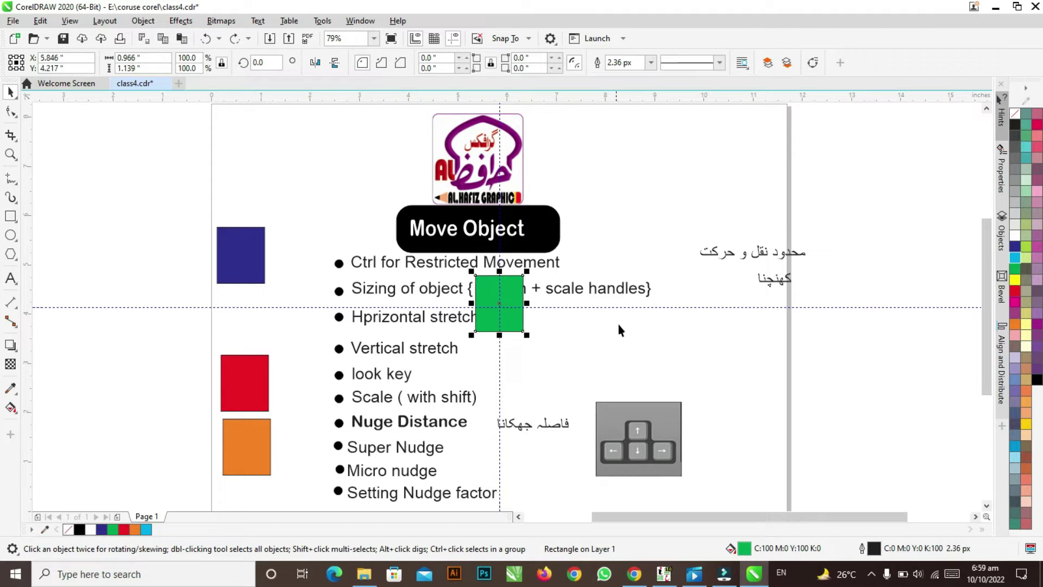
Delete the horizontal and vertical guidelines crossing the green square.
left_click(630, 308)
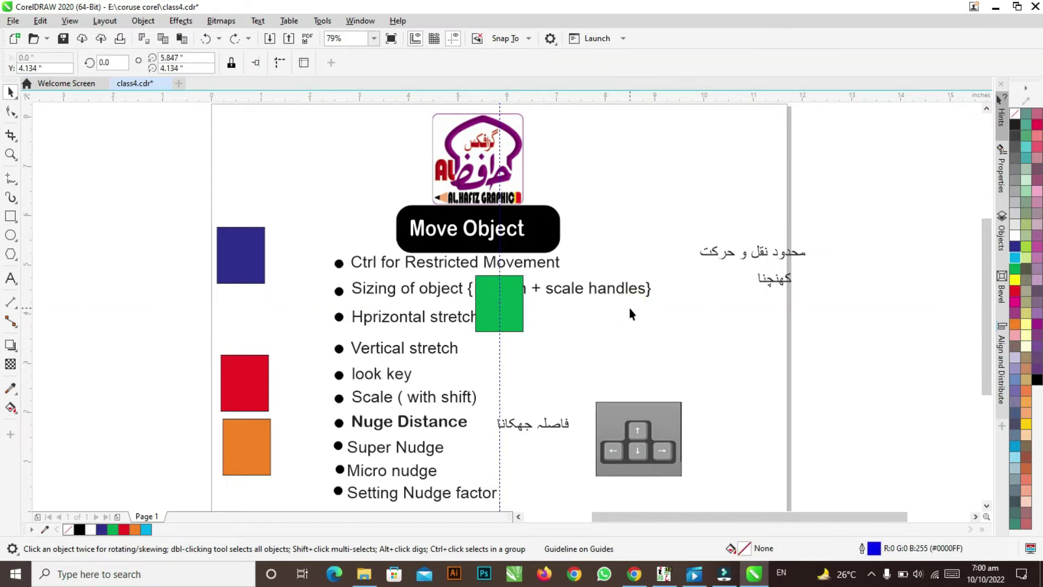
key("Delete")
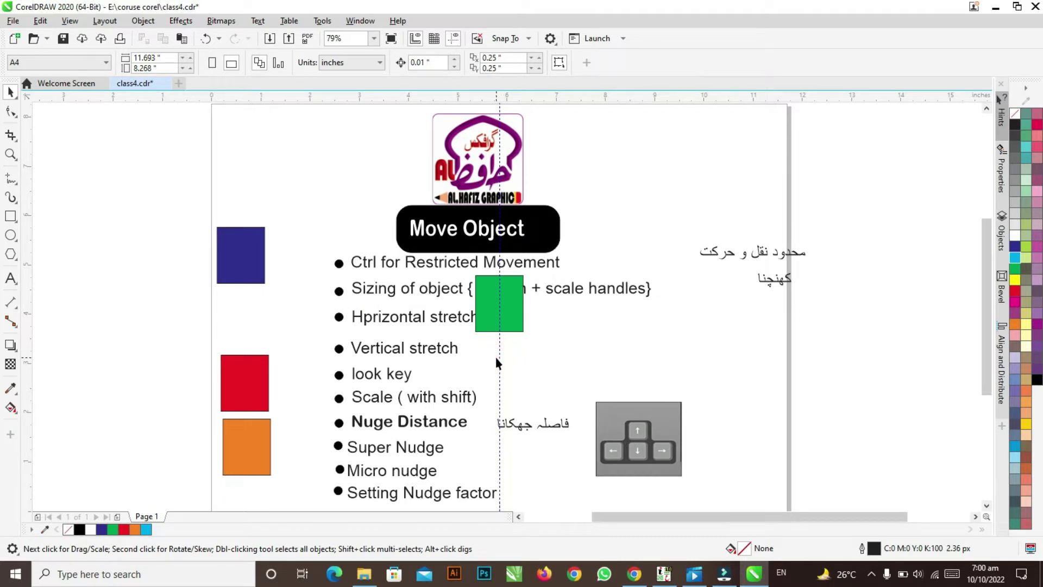
left_click(501, 358)
key("Delete")
Move the green square to about X 6.51, Y 3.33 in and scale it proportionally to about 0.82 × 0.96 in.
left_click_drag(504, 318, 537, 360)
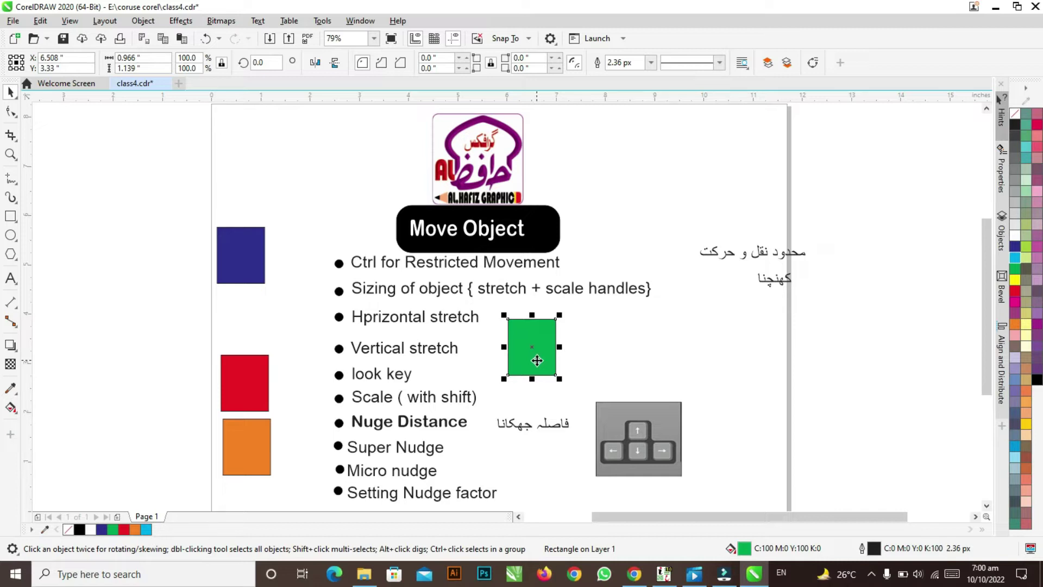
key("z")
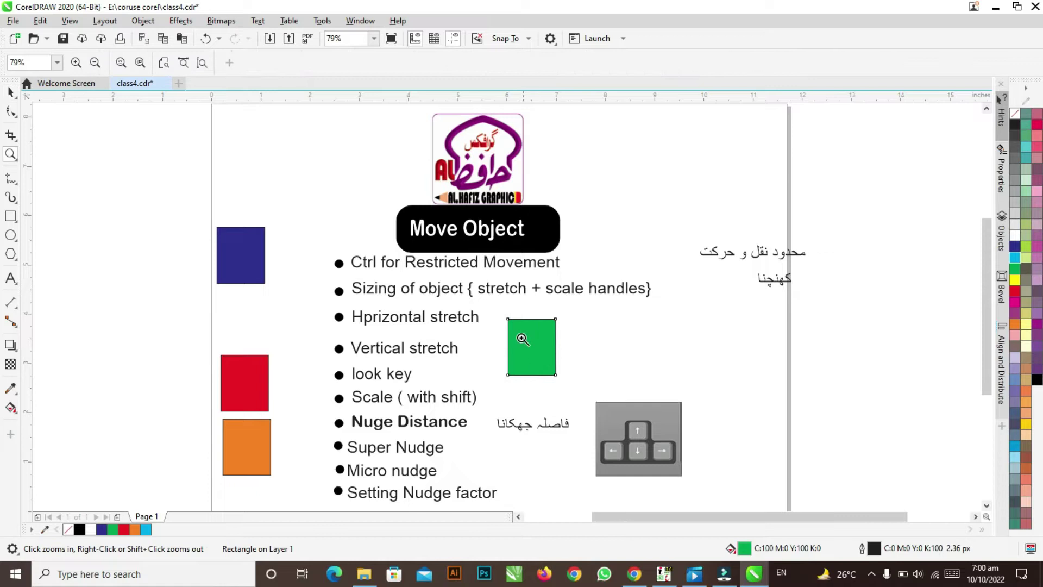
left_click_drag(493, 309, 591, 396)
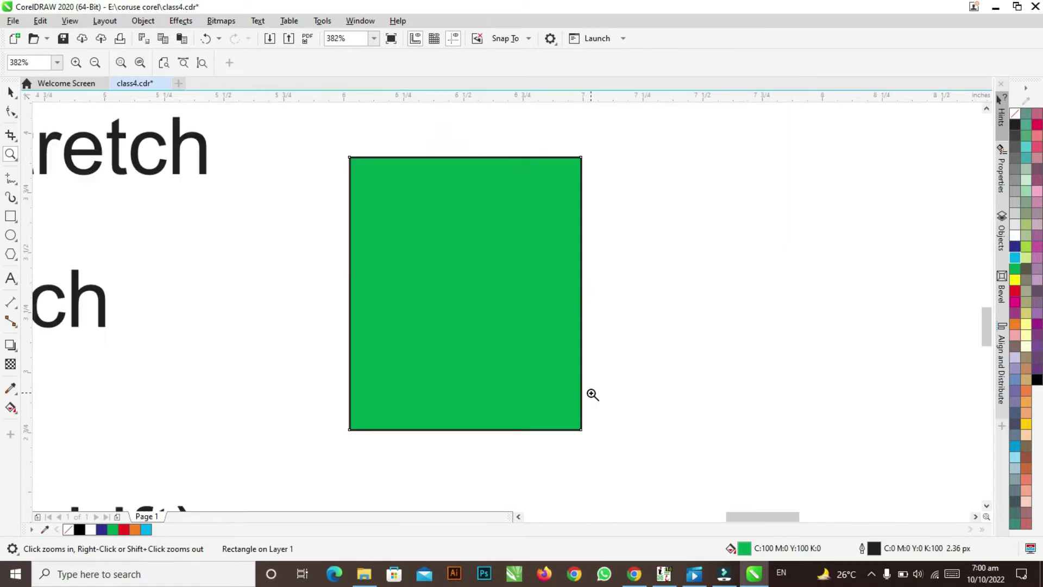
left_click(10, 92)
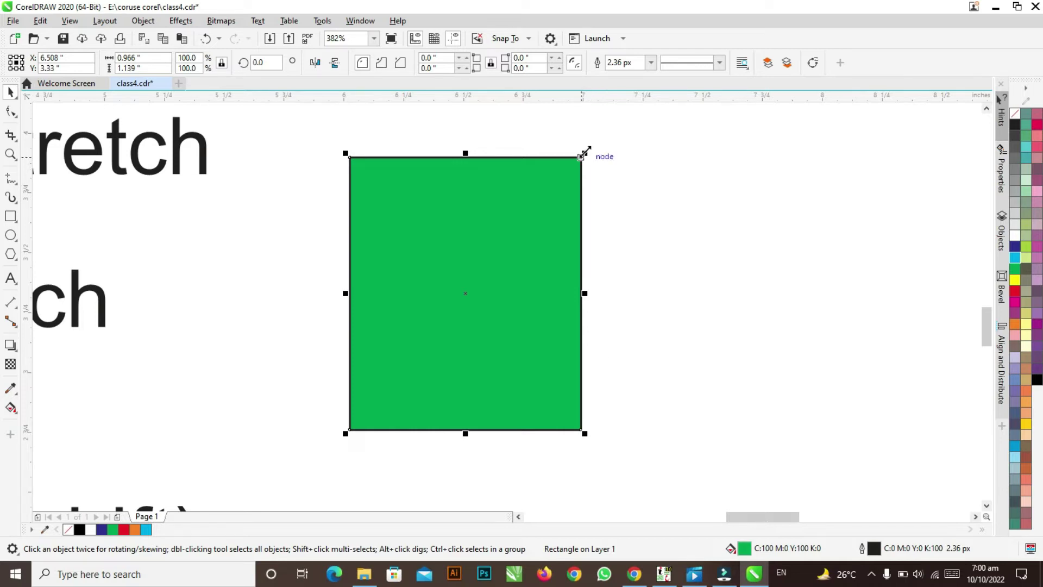
left_click_drag(584, 154, 560, 194)
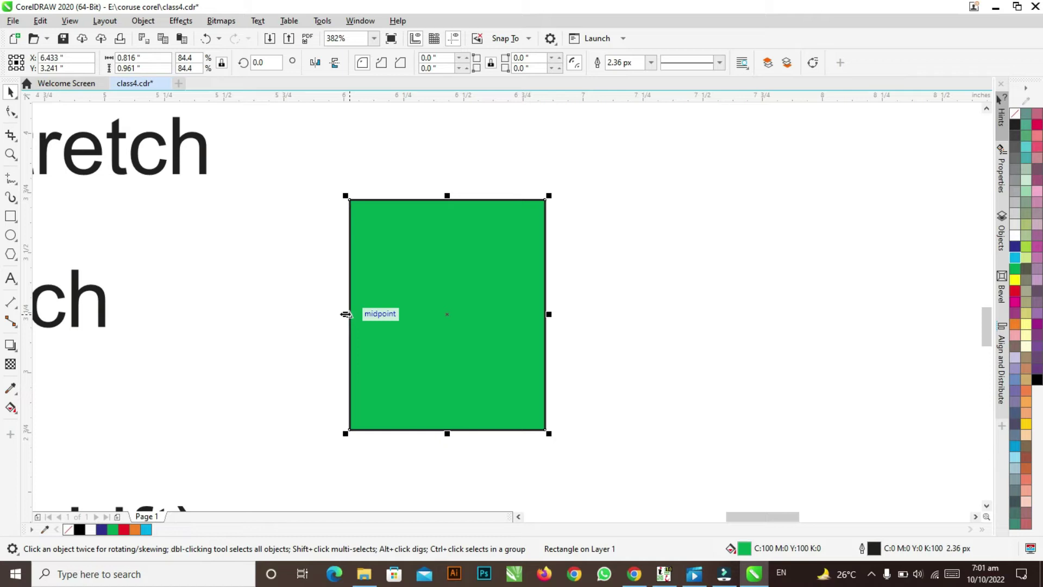
Stretch the green rectangle horizontally and vertically to about 1.32 × 1.07 in, and scale it proportionally to about 0.94 × 0.76 in.
left_click_drag(345, 314, 225, 312)
left_click_drag(387, 196, 390, 171)
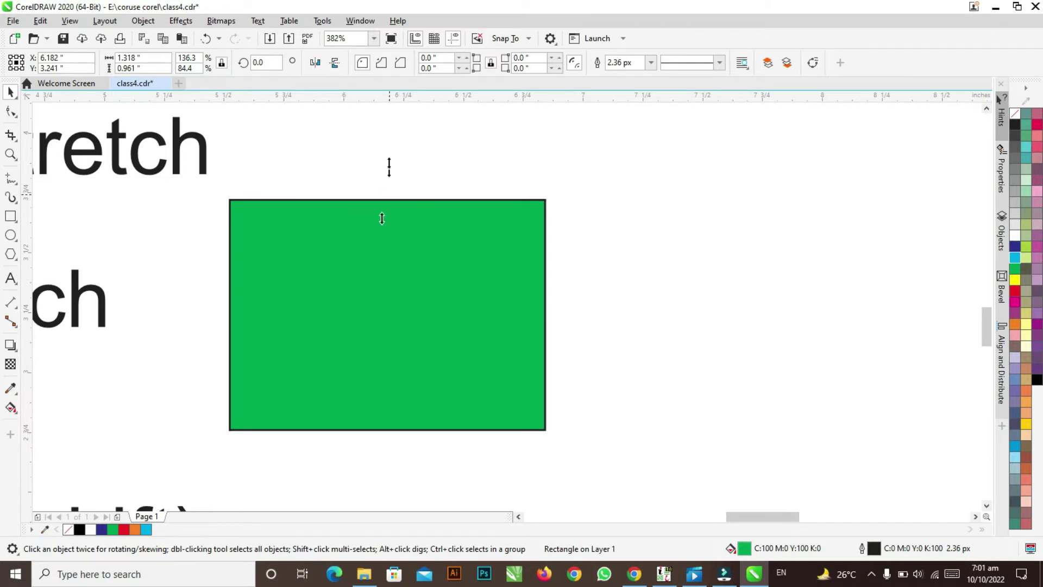
left_click_drag(382, 218, 391, 170)
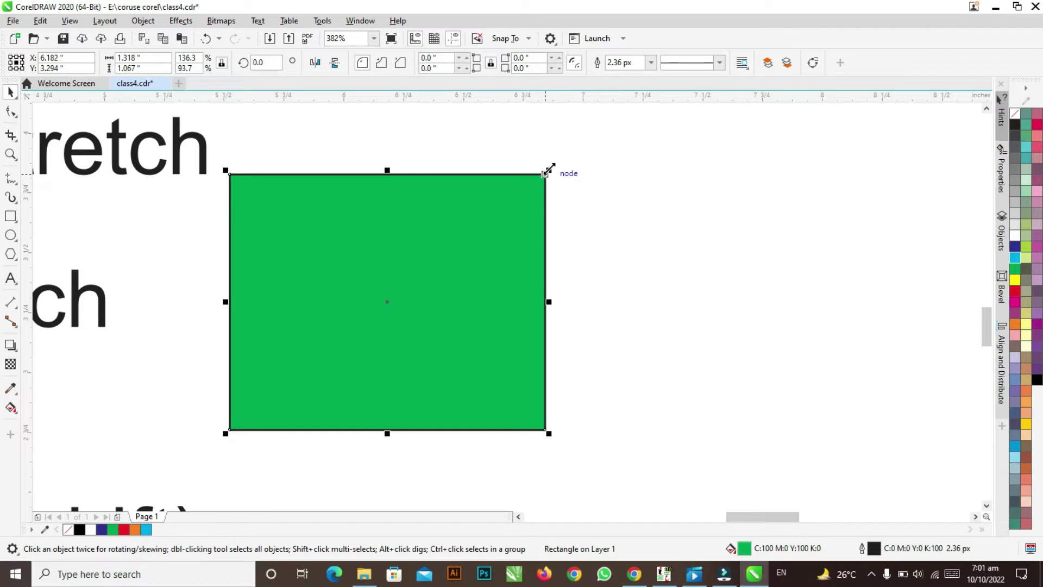
left_click_drag(548, 171, 455, 357)
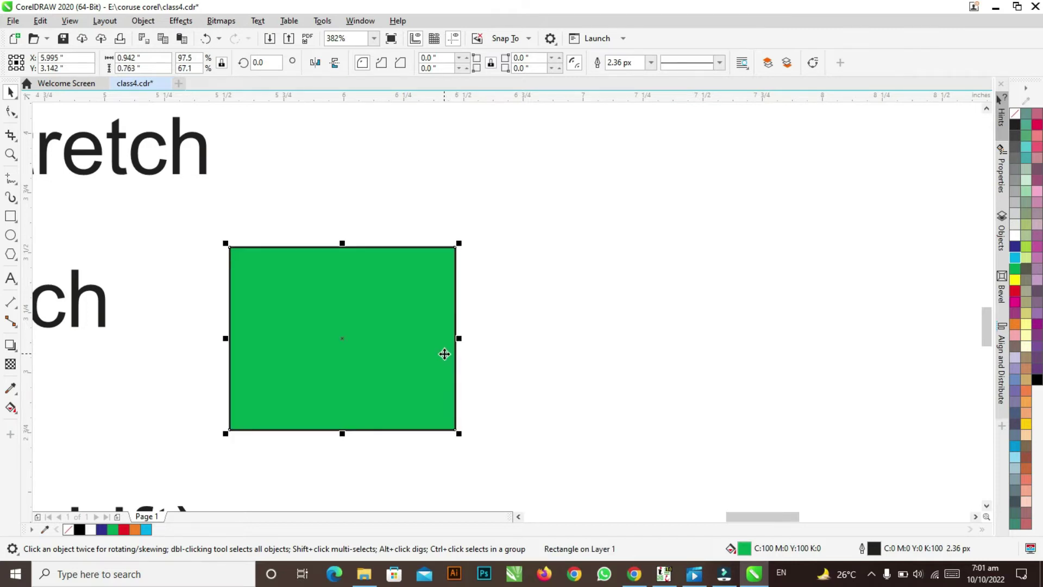
Try scaling the lower Urdu text line slightly and stretching it horizontally to about 1.69 in wide, and undo the stretch.
key("shift+F4")
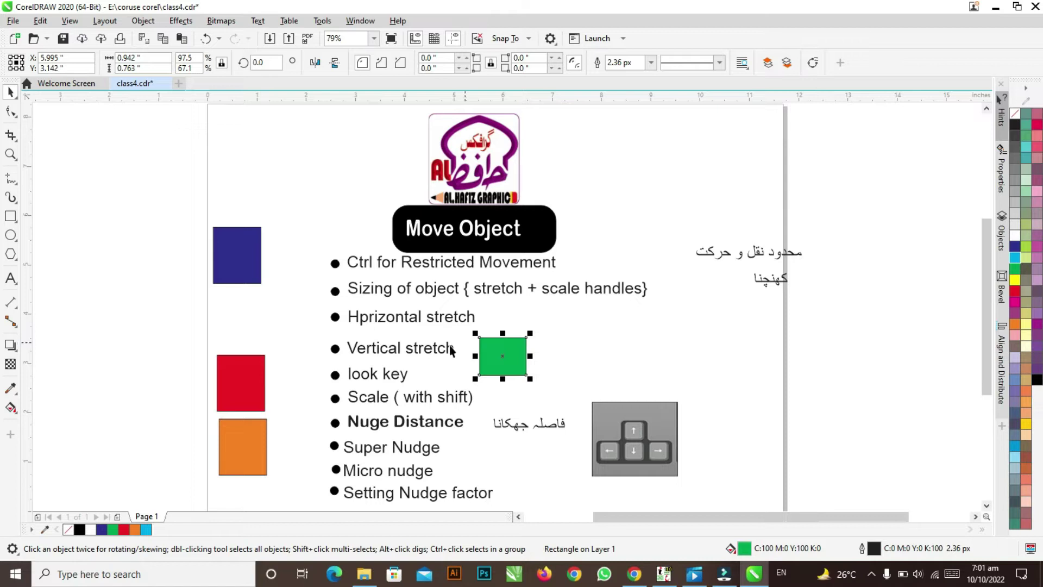
left_click(759, 281)
key("z")
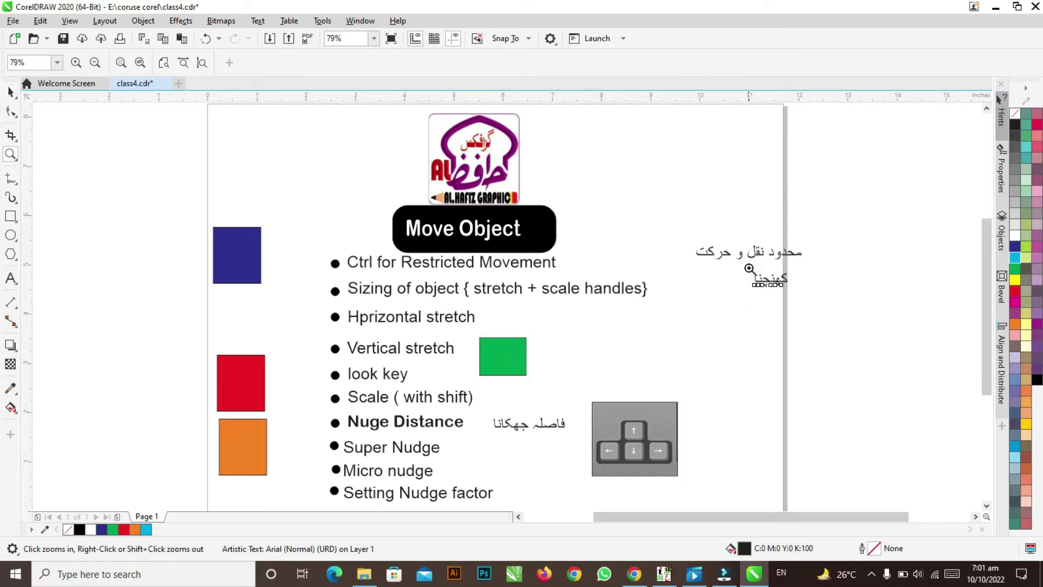
left_click_drag(726, 244, 838, 317)
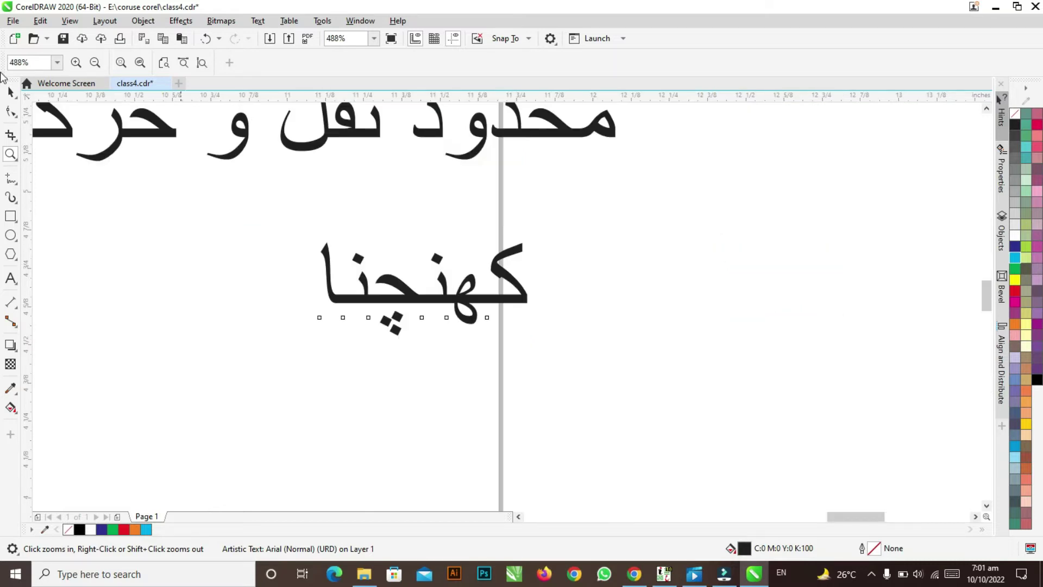
left_click(11, 92)
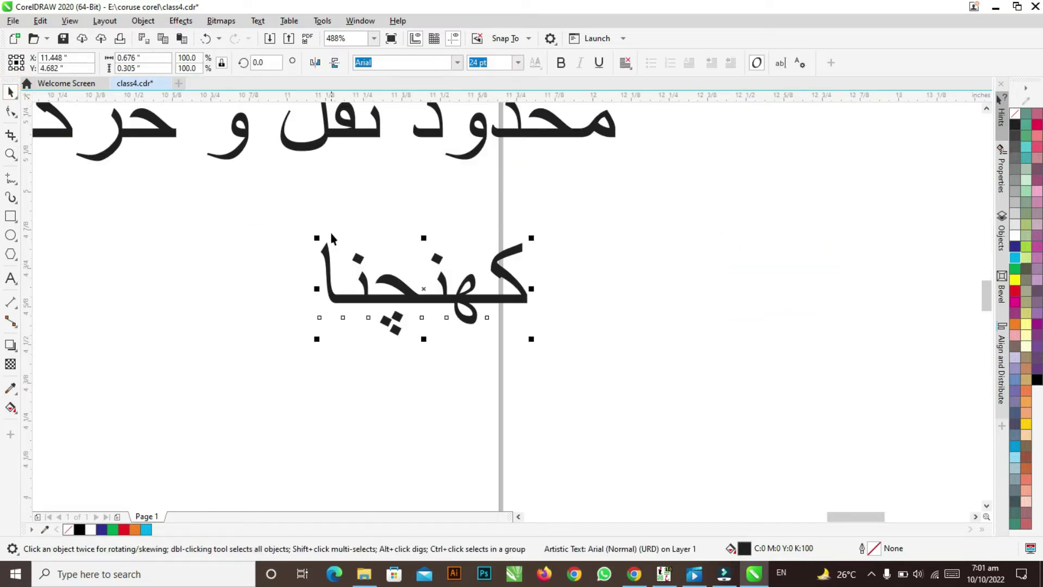
mouse_move(532, 235)
left_mouse_down()
mouse_move(577, 198)
mouse_move(662, 164)
mouse_move(535, 235)
left_mouse_up()
left_click_drag(535, 288, 846, 297)
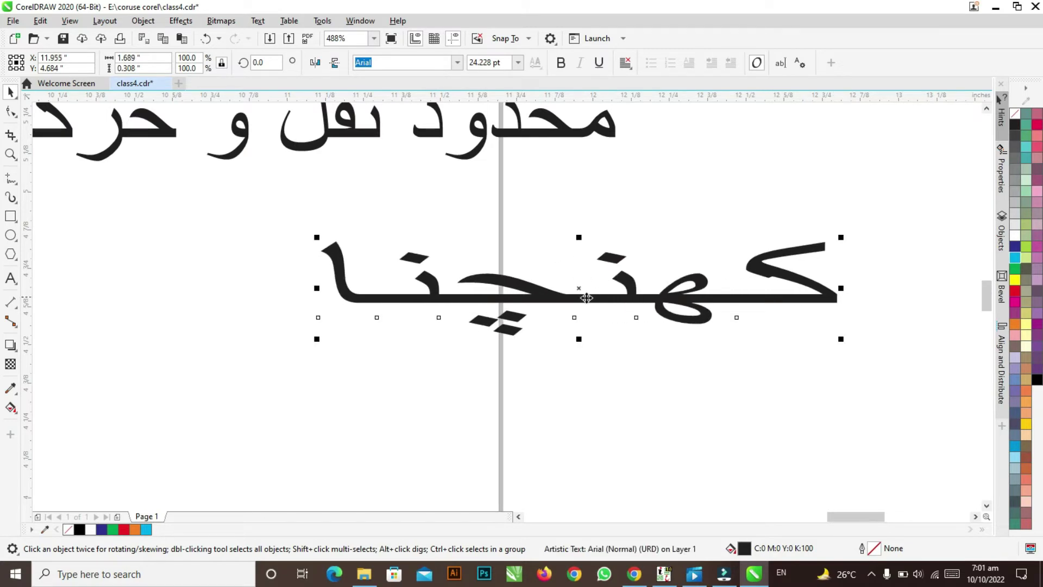
key("ctrl+z")
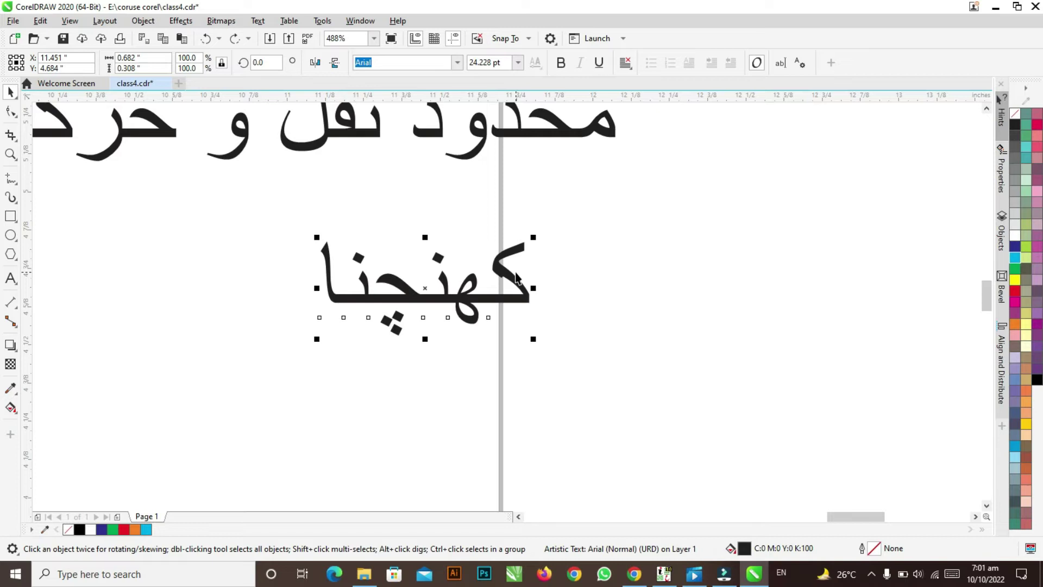
Try stretching the Urdu text vertically to about 0.73 in tall and scaling it to about 0.97 × 0.44 in, undoing each change.
left_click_drag(427, 340, 416, 470)
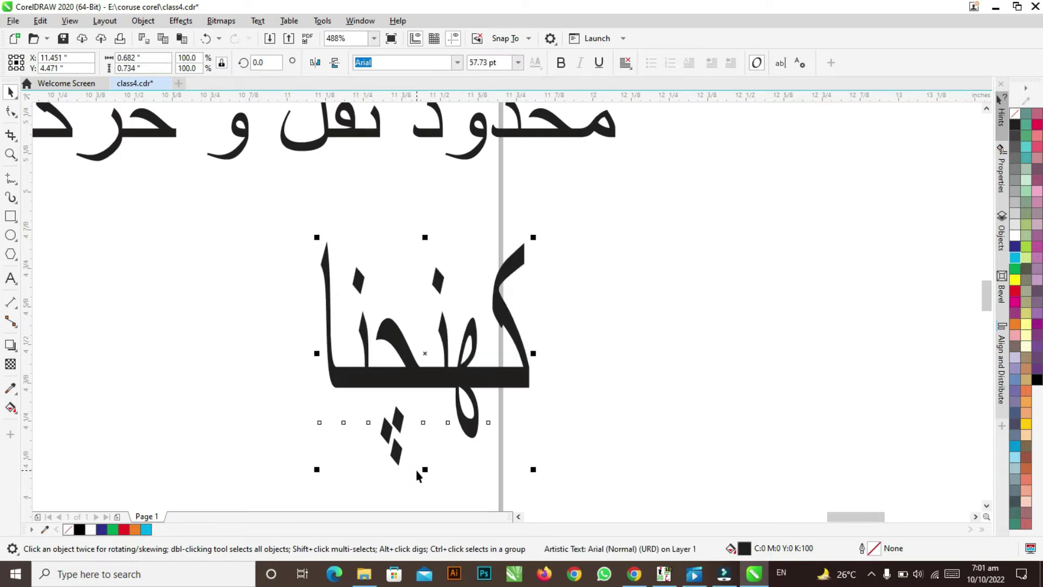
key("ctrl+z")
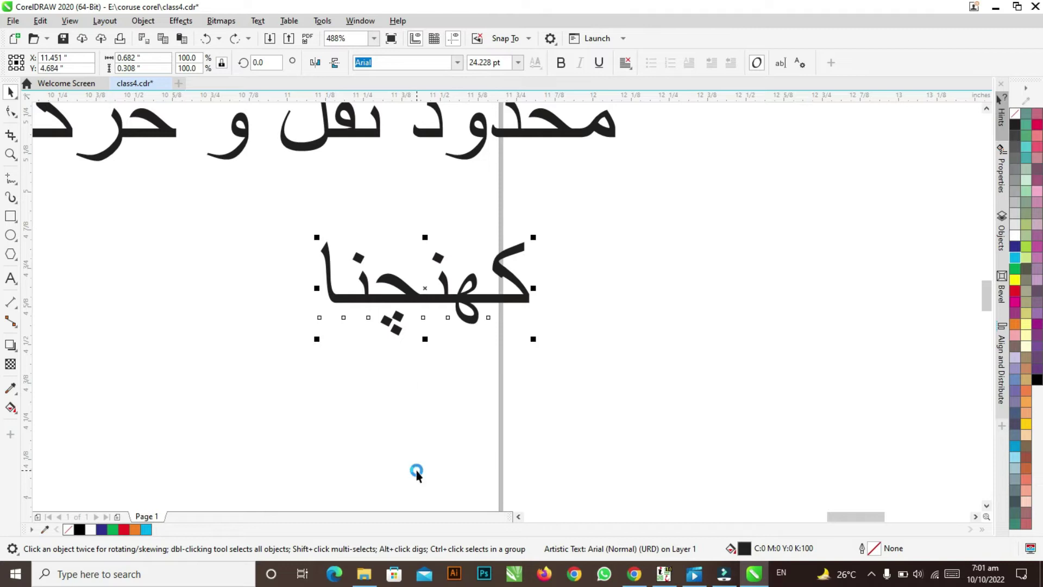
key("ctrl+z")
left_click_drag(534, 339, 624, 398)
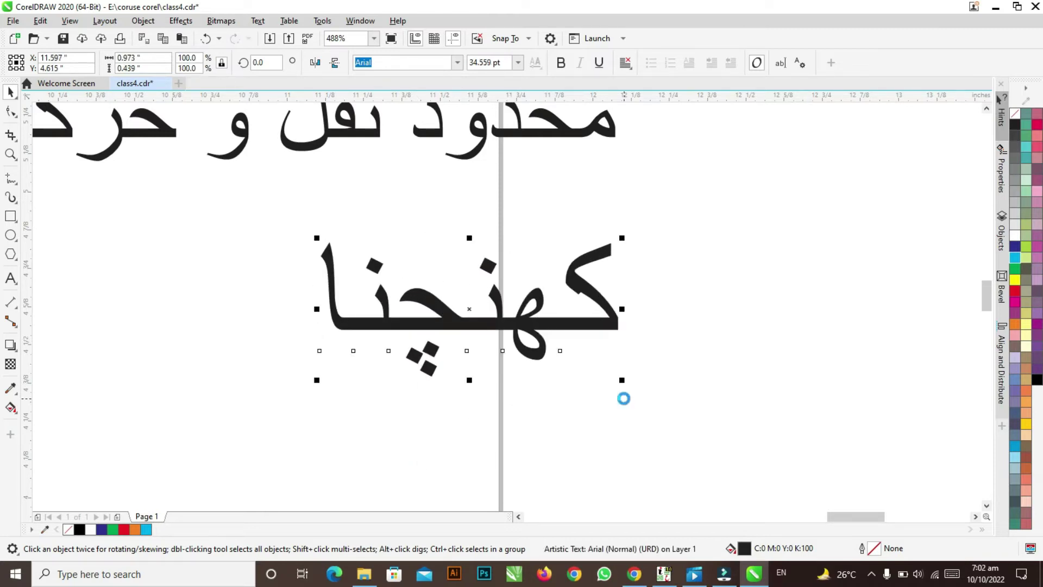
key("ctrl+z")
Set the green rectangle's width to 2 in with the ratio unlocked and move it to about X 8.15, Y 3.30 in.
key("F4")
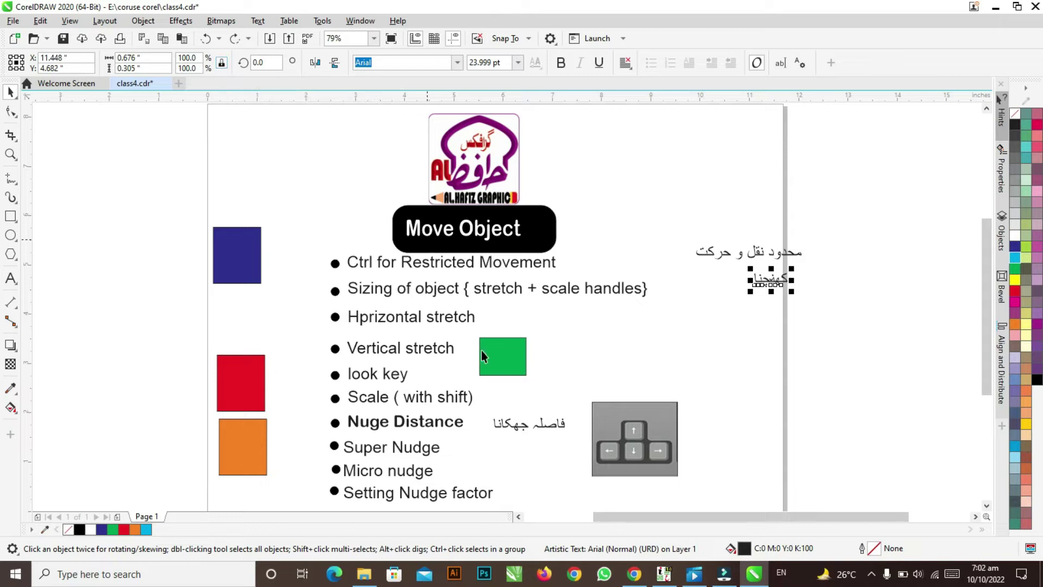
left_click(506, 353)
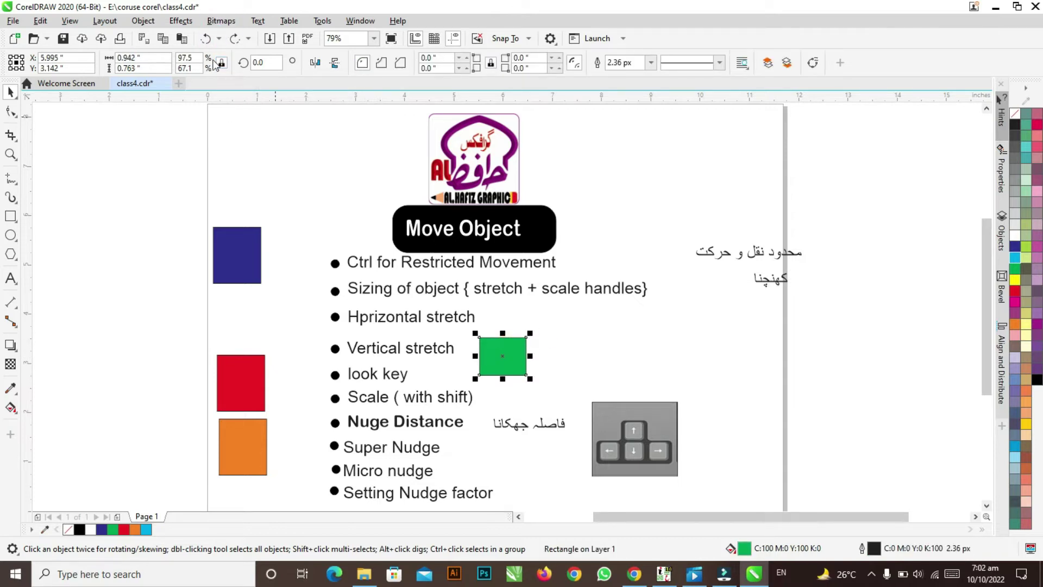
left_click(223, 63)
left_click_drag(142, 56, 94, 56)
type("2")
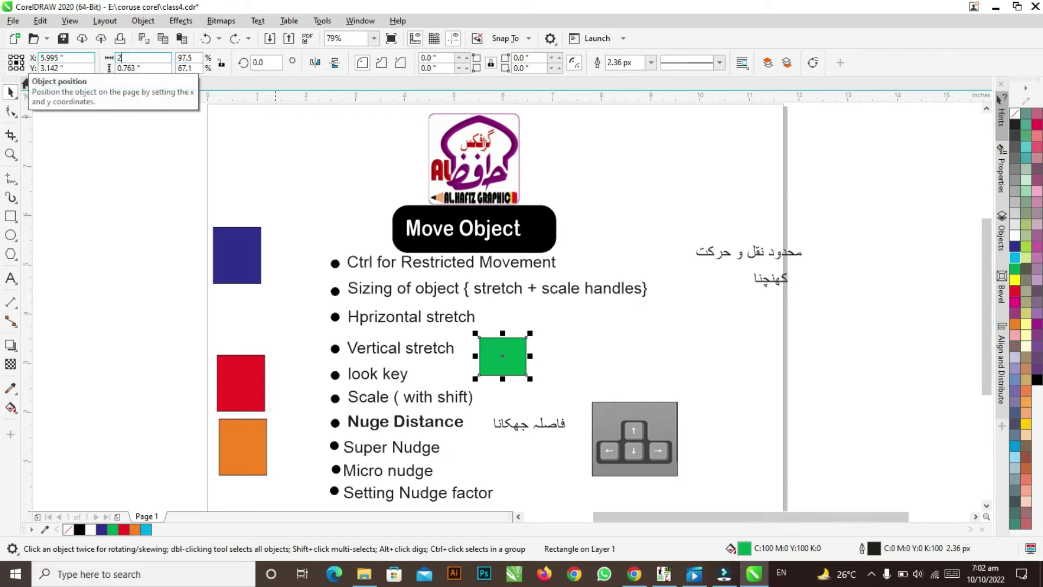
key("Return")
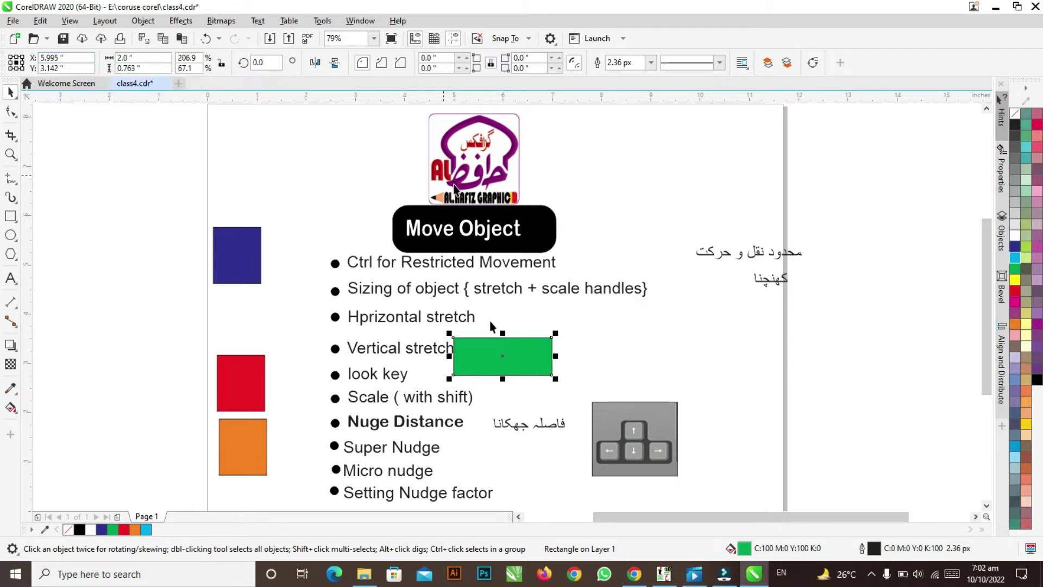
left_click_drag(504, 353, 609, 348)
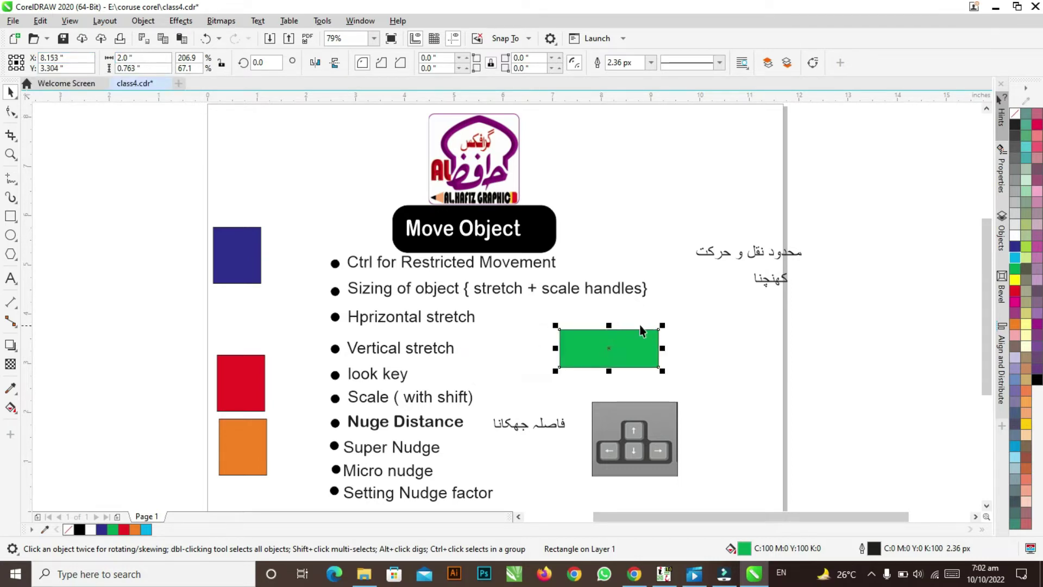
Lock the green rectangle's proportions and set its width to 3 in.
left_click(221, 63)
left_click(138, 57)
type("2")
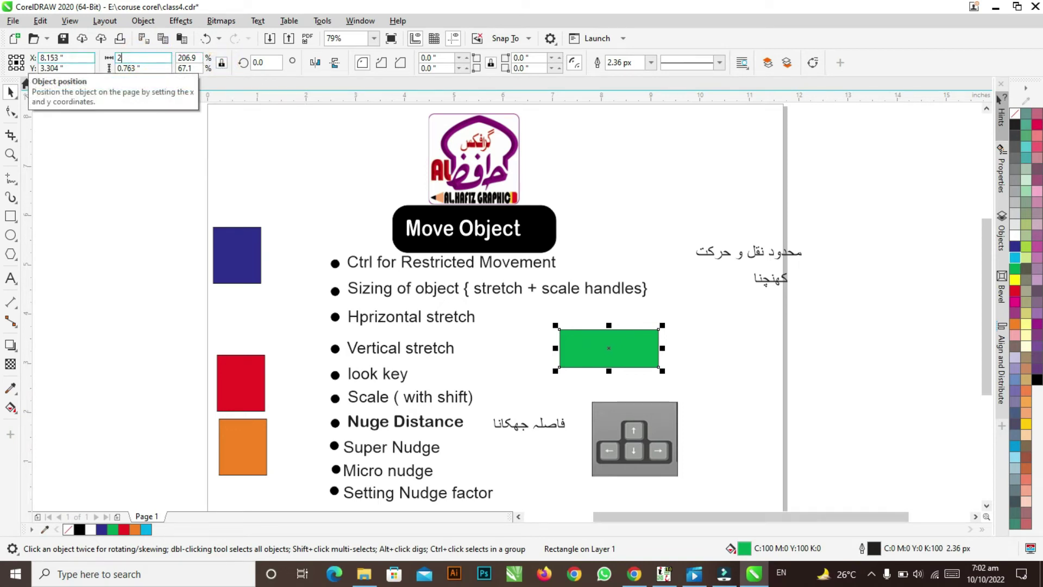
key("Return")
left_click(144, 61)
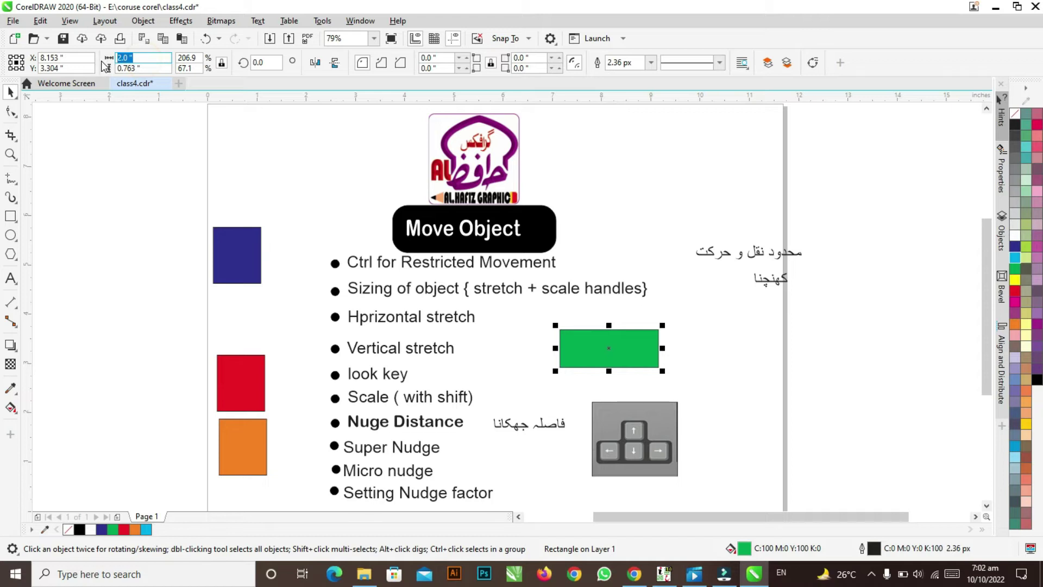
type("2")
key("Return")
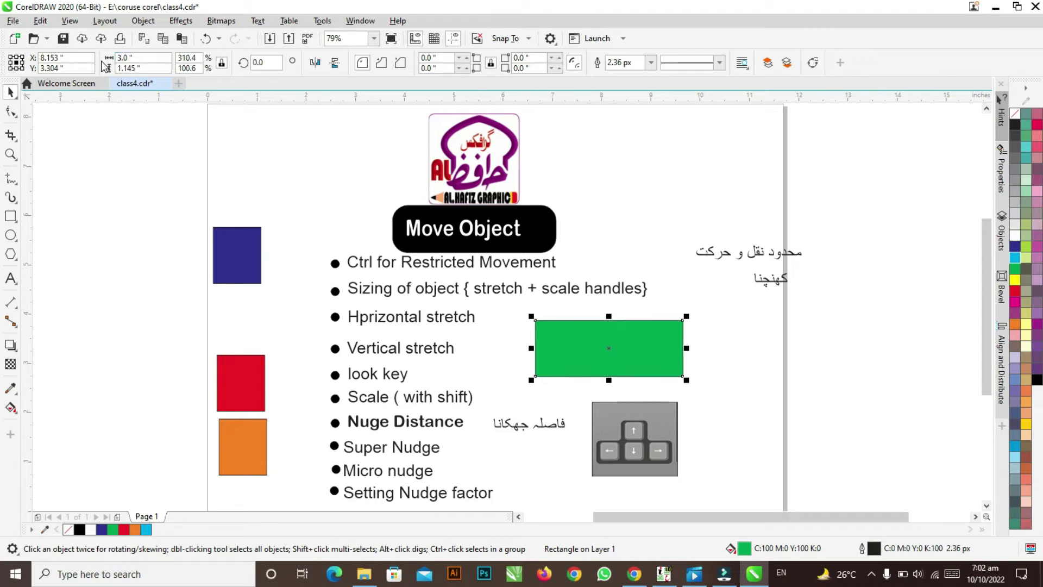
Try setting the green rectangle's height to 3 in with the ratio locked, and undo it.
left_click(136, 68)
type("3")
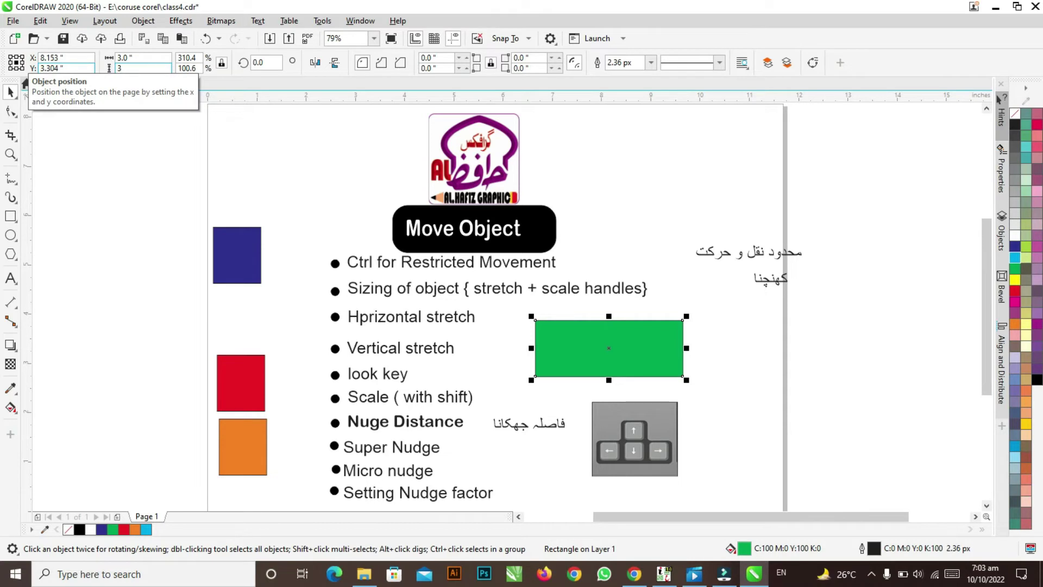
key("Return")
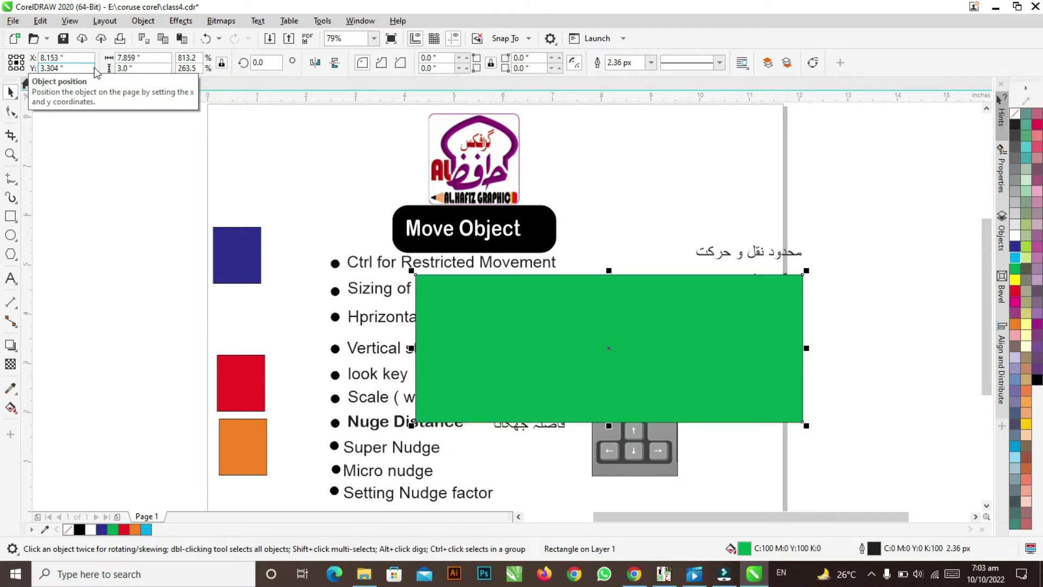
key("ctrl+z")
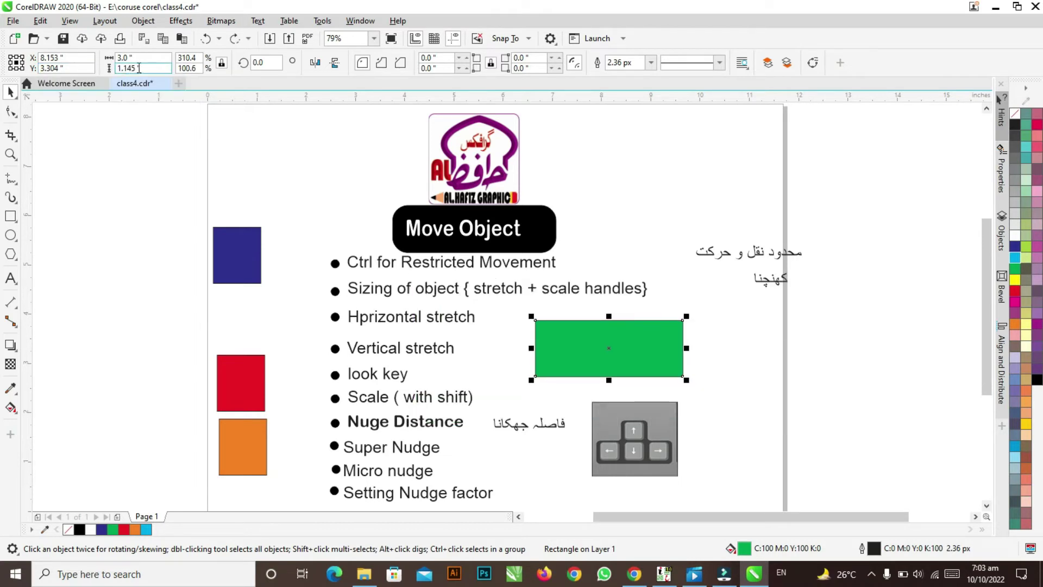
Set the green rectangle's width to 1 in with the ratio locked.
left_click_drag(136, 58, 101, 62)
key("BackSpace")
left_click(137, 68)
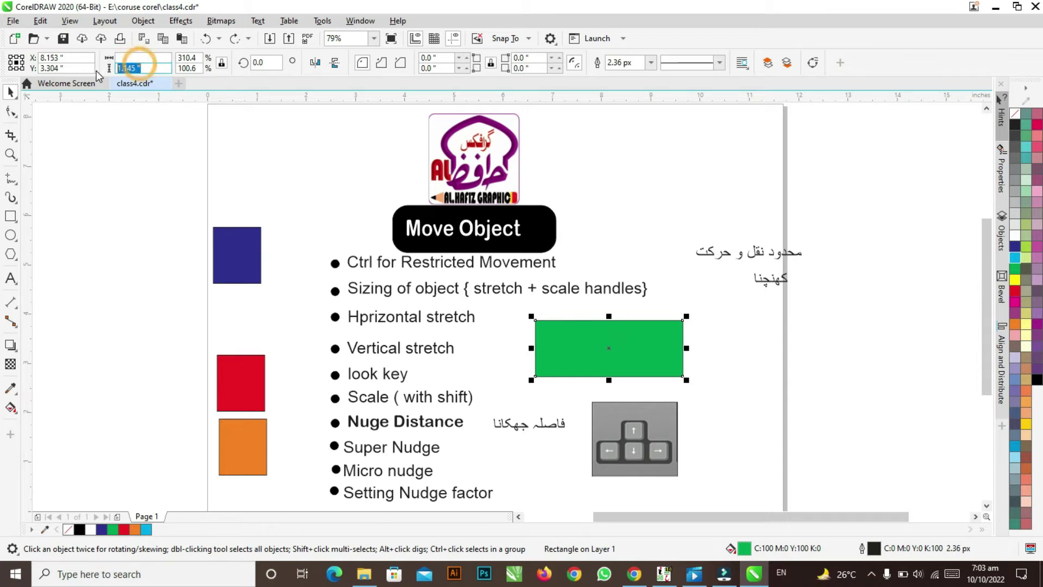
key("Escape")
left_click_drag(132, 57, 101, 59)
type("1")
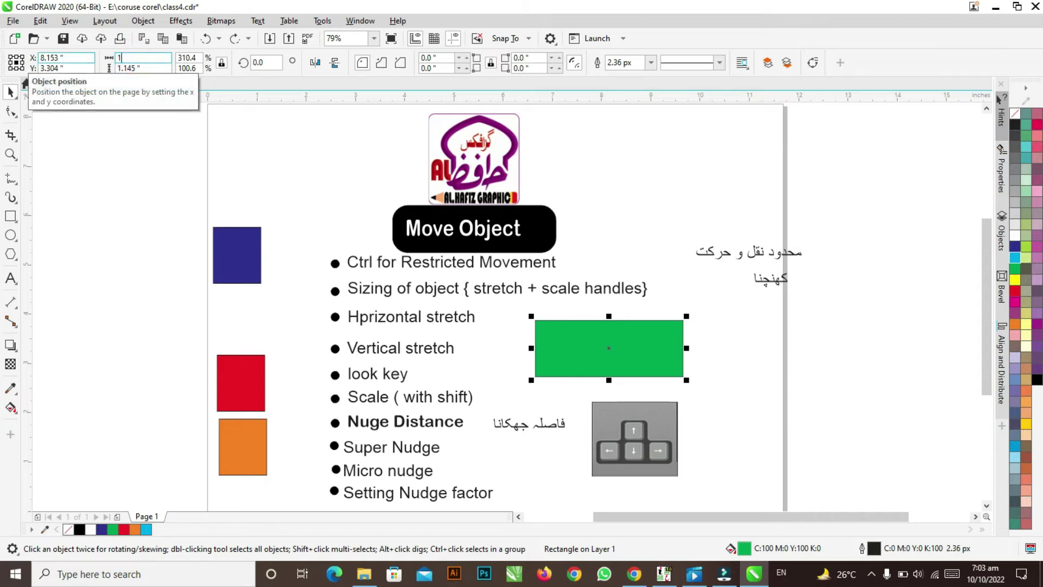
key("Return")
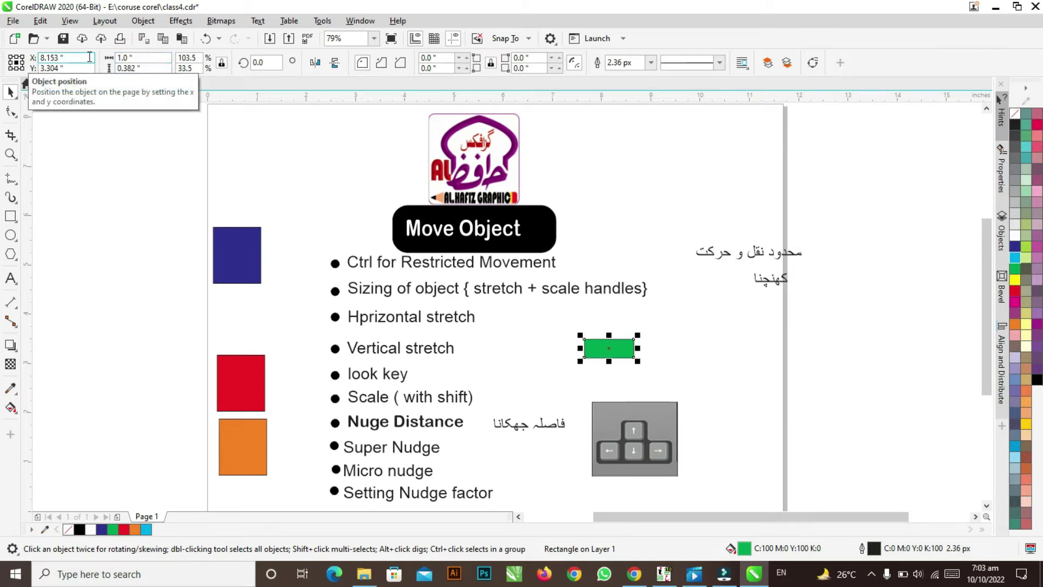
Switch the A4 page to portrait orientation and re-enter 1 in as the green rectangle's width.
left_click(148, 134)
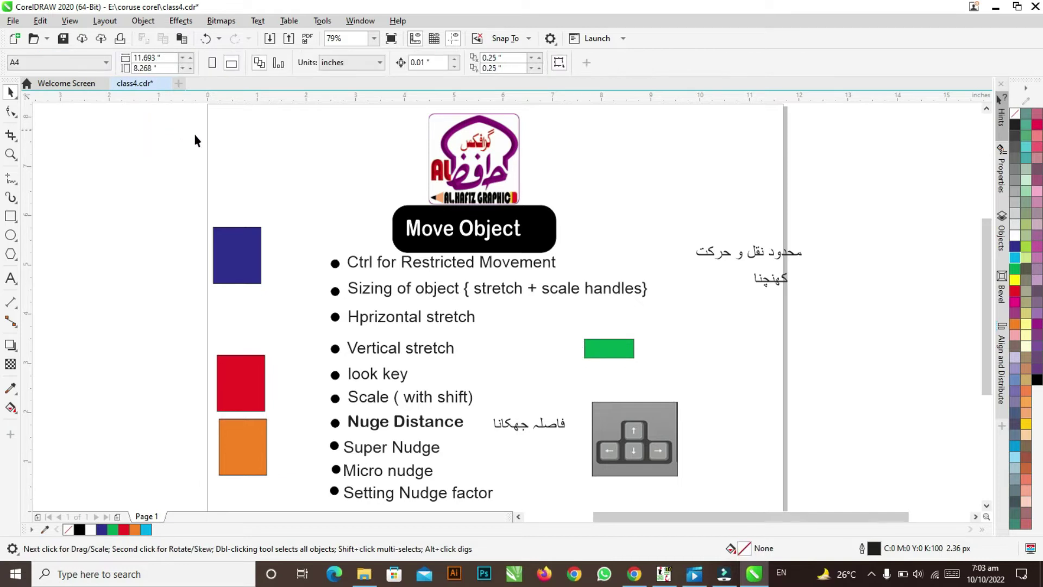
left_click(213, 65)
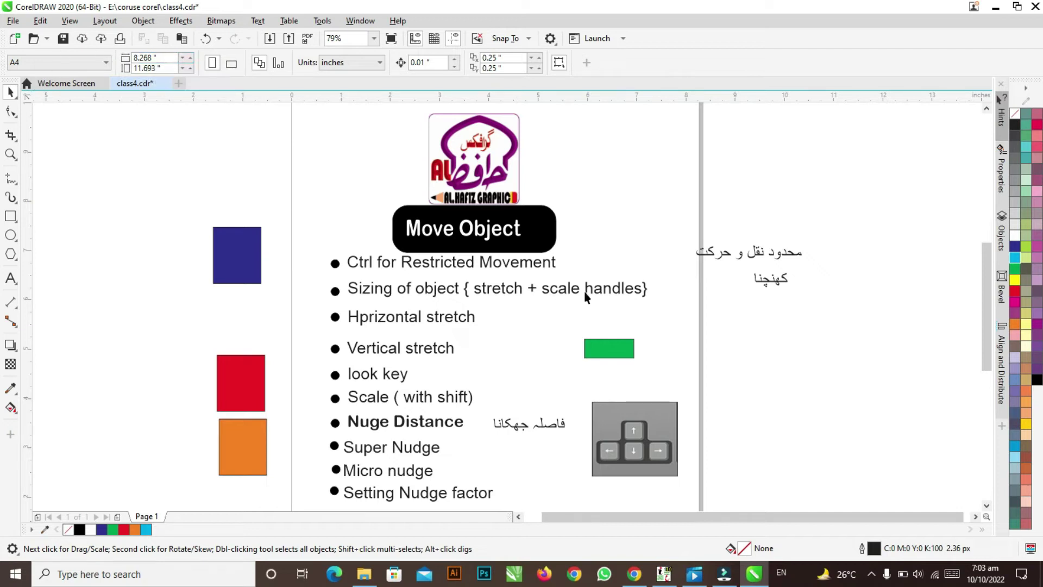
left_click(612, 359)
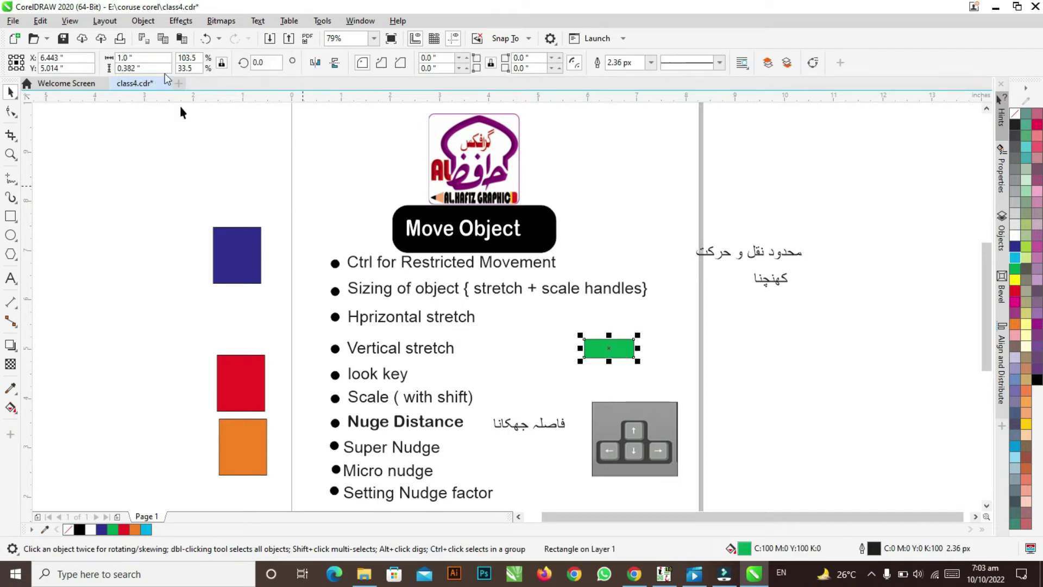
left_click(140, 57)
type("1")
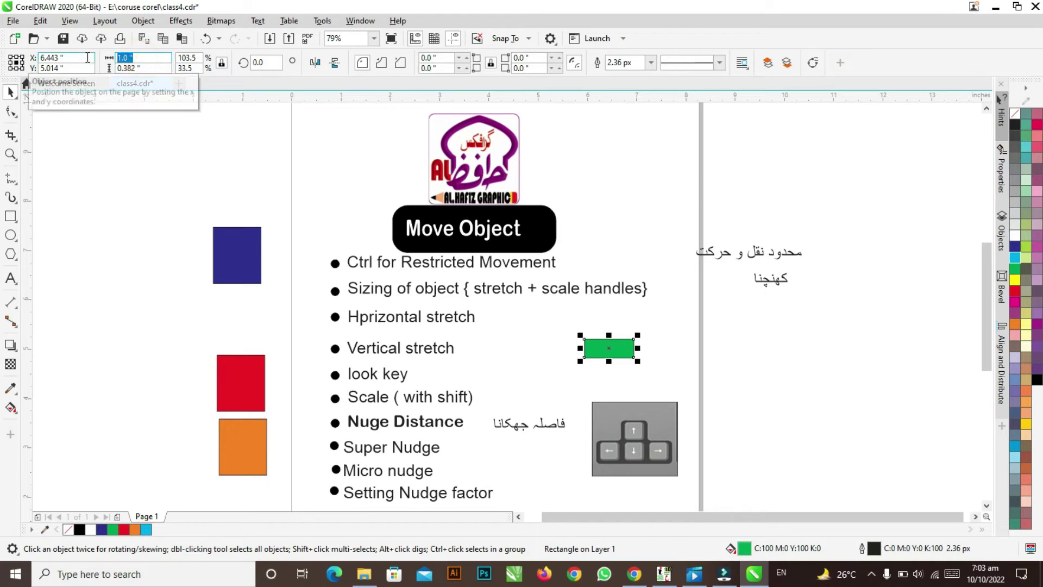
key("Return")
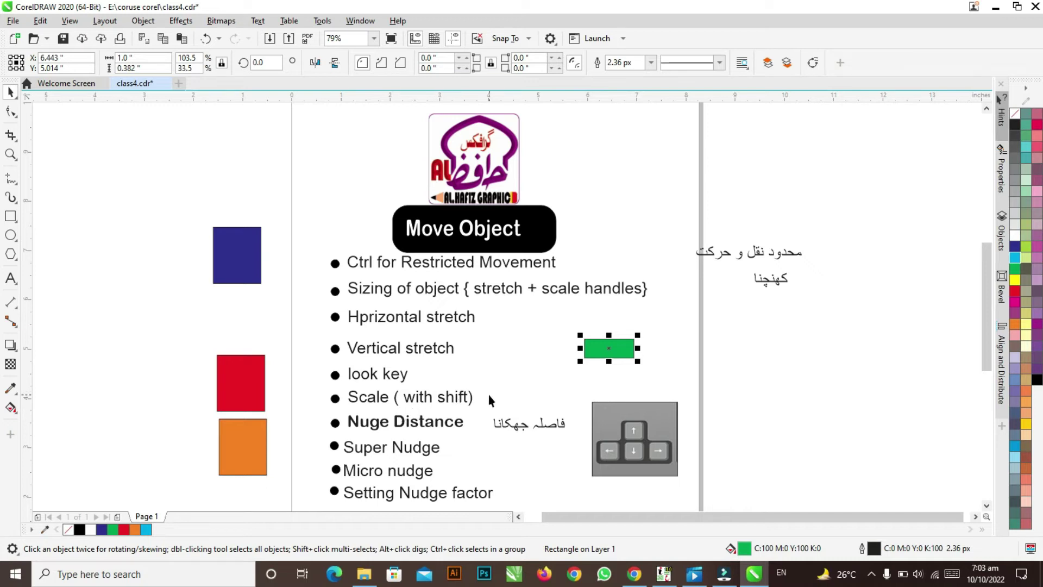
Stretch the green rectangle freely to about 1.17 × 0.89 in and leave it selected.
left_click_drag(638, 347, 664, 311)
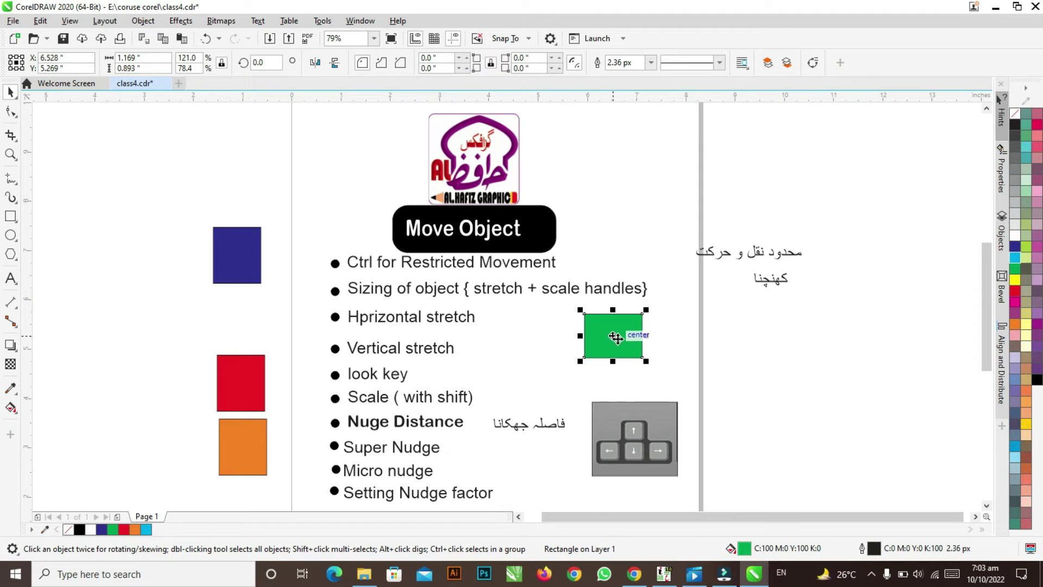
left_click_drag(540, 330, 239, 304)
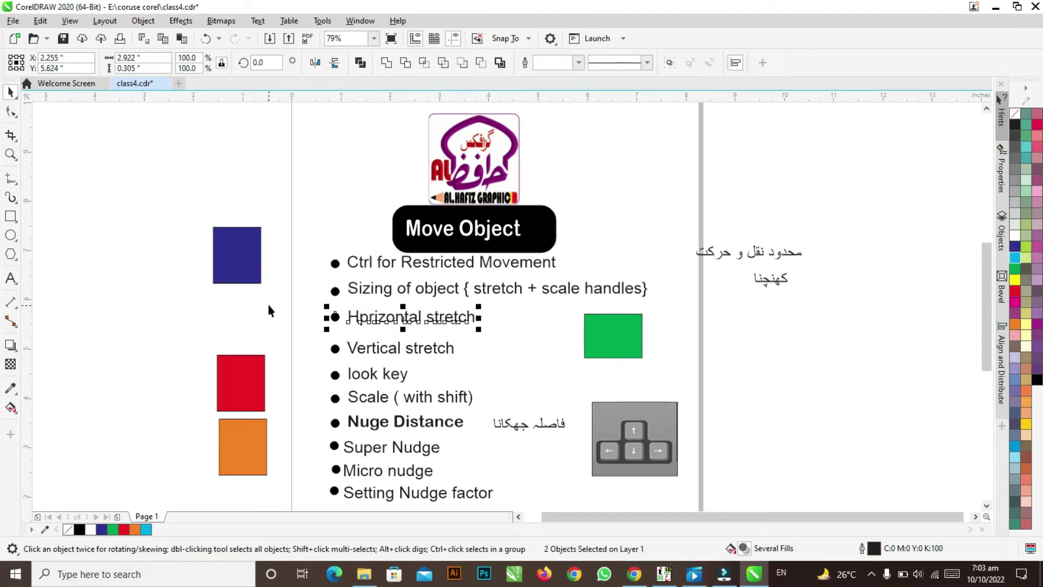
left_click(594, 350)
left_click(600, 350)
left_click(607, 350)
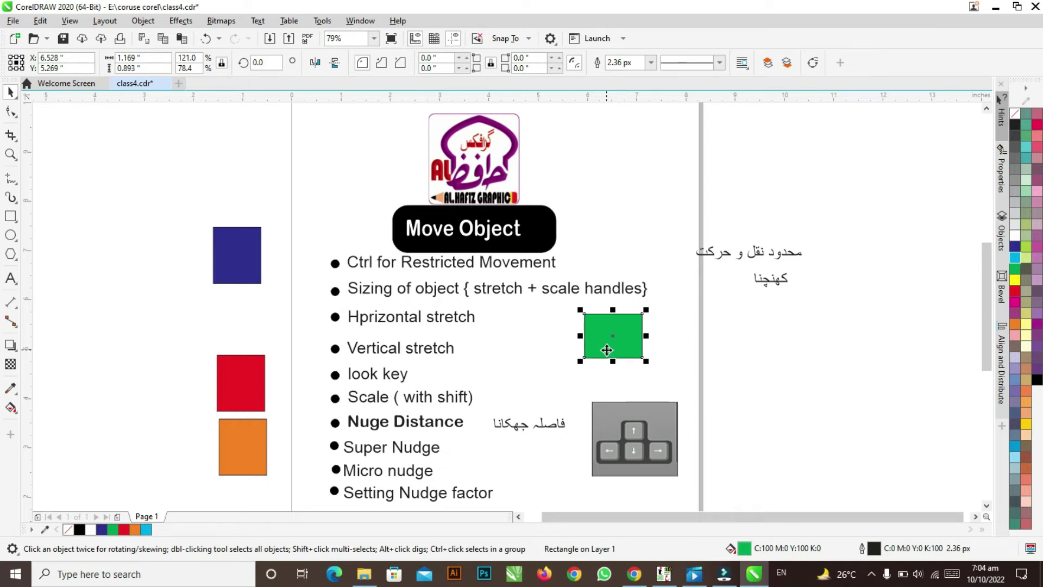
Try placing a freehand copy of the green rectangle at about X 8.49, Y 4.89 in and another at X 8.17, Y 5.29 in, undoing each.
left_click_drag(607, 350, 703, 369)
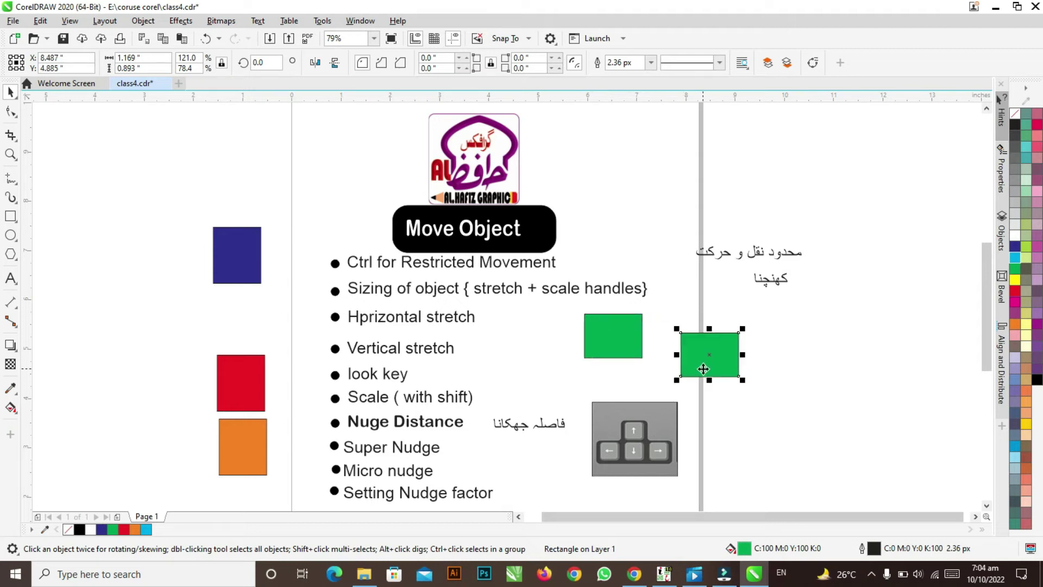
key("ctrl+z")
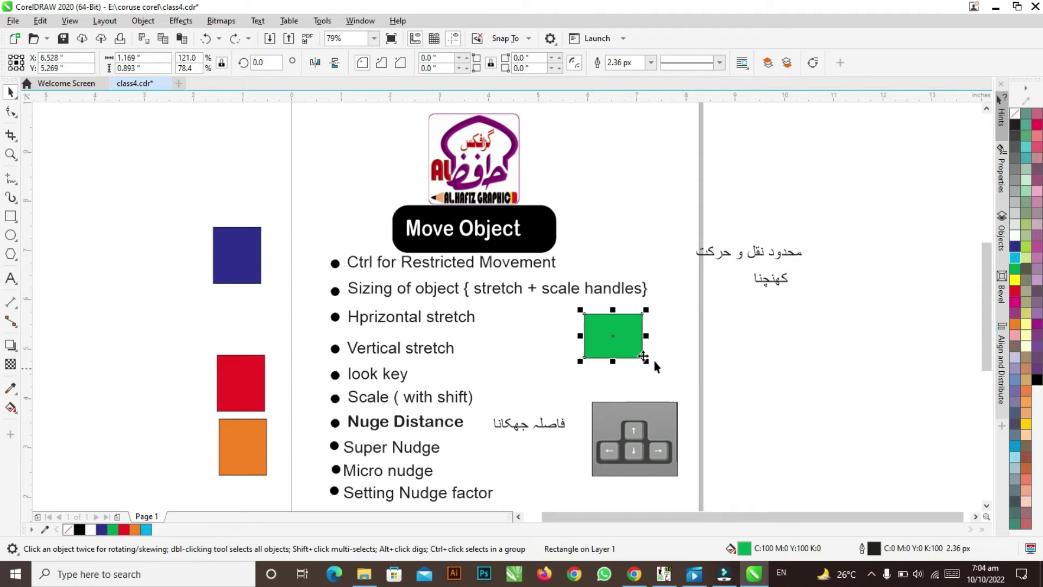
left_click_drag(608, 336, 694, 335)
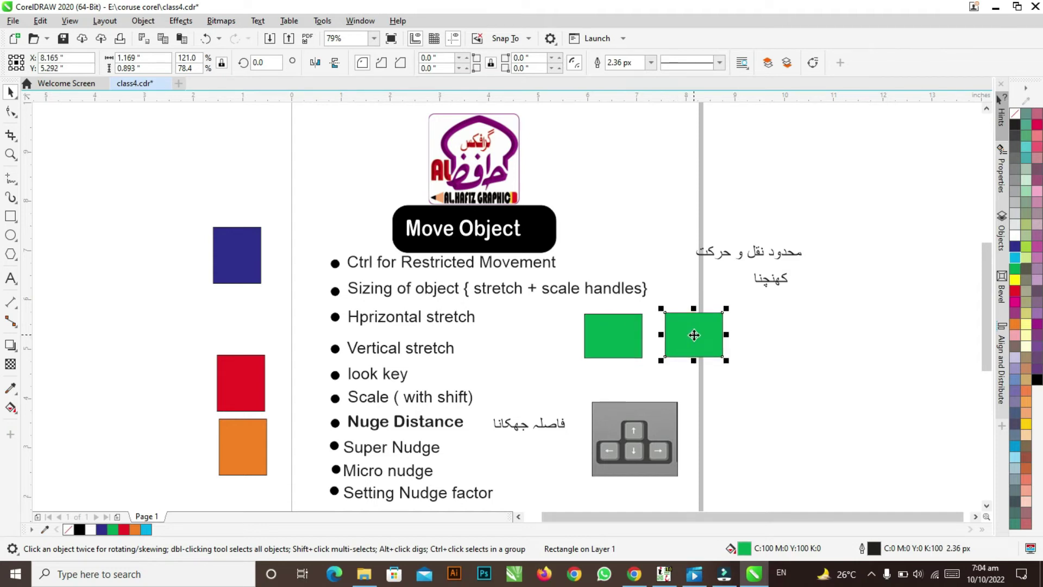
key("ctrl+z")
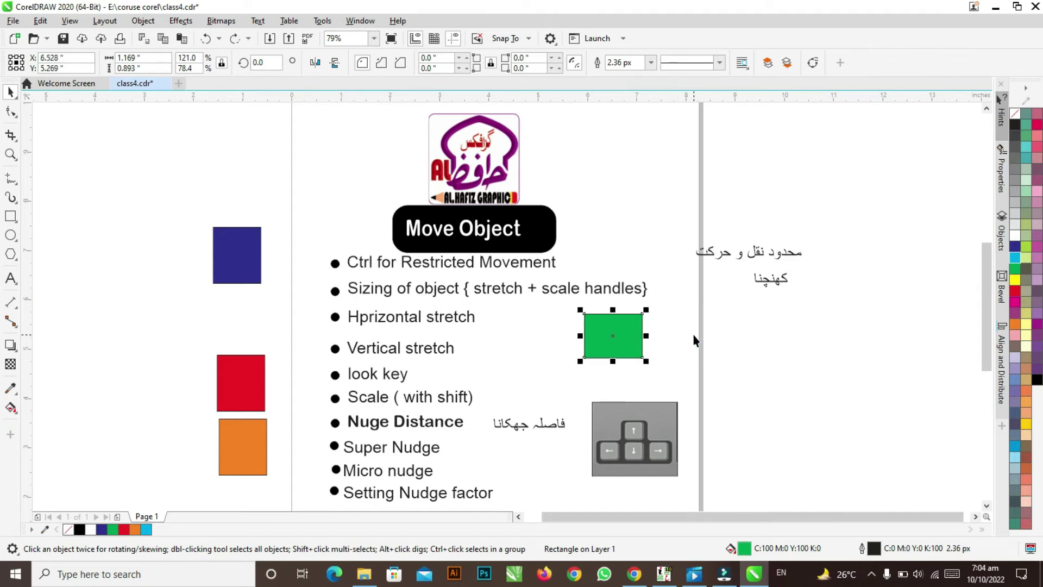
key("Escape")
Set the green rectangle's height to 1 in while keeping the ratio locked.
left_click(603, 325)
double_click(141, 57)
type("1")
key("Tab")
type("1")
key("Return")
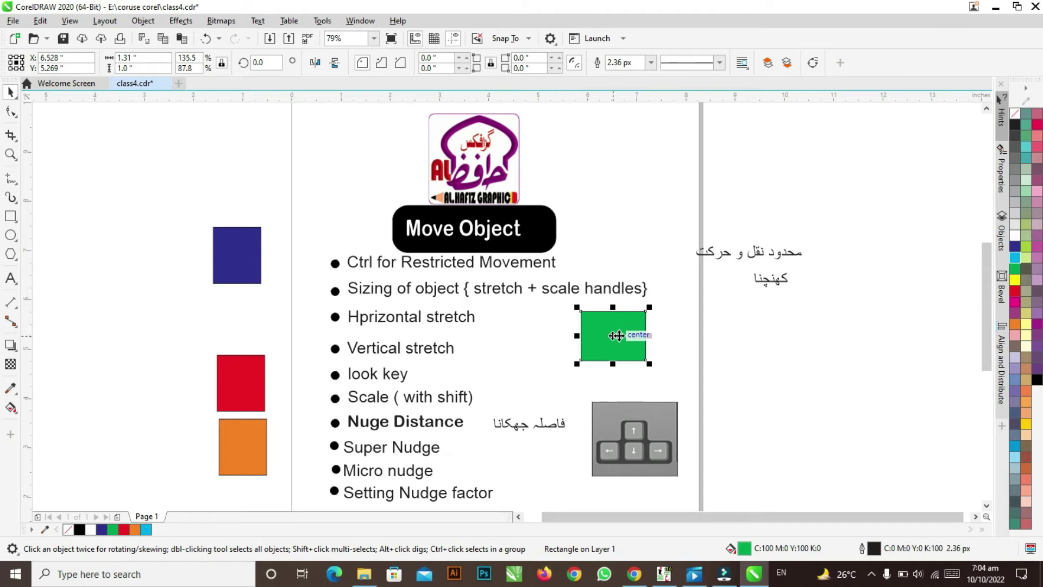
Try placing a freehand copy of the resized green rectangle at about X 8.18, Y 5.23 in, and undo it.
left_click_drag(617, 336, 695, 338)
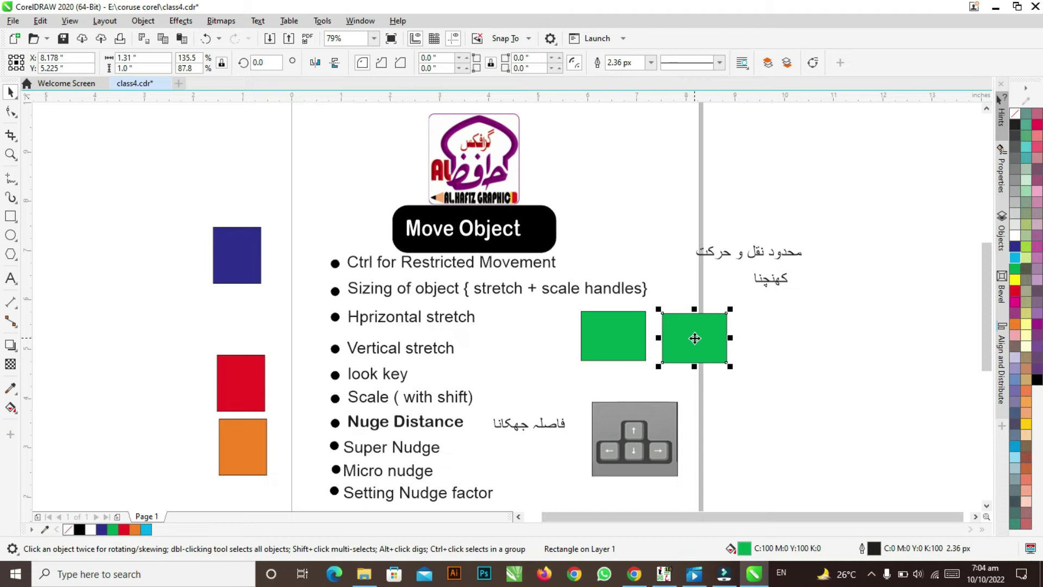
key("ctrl+z")
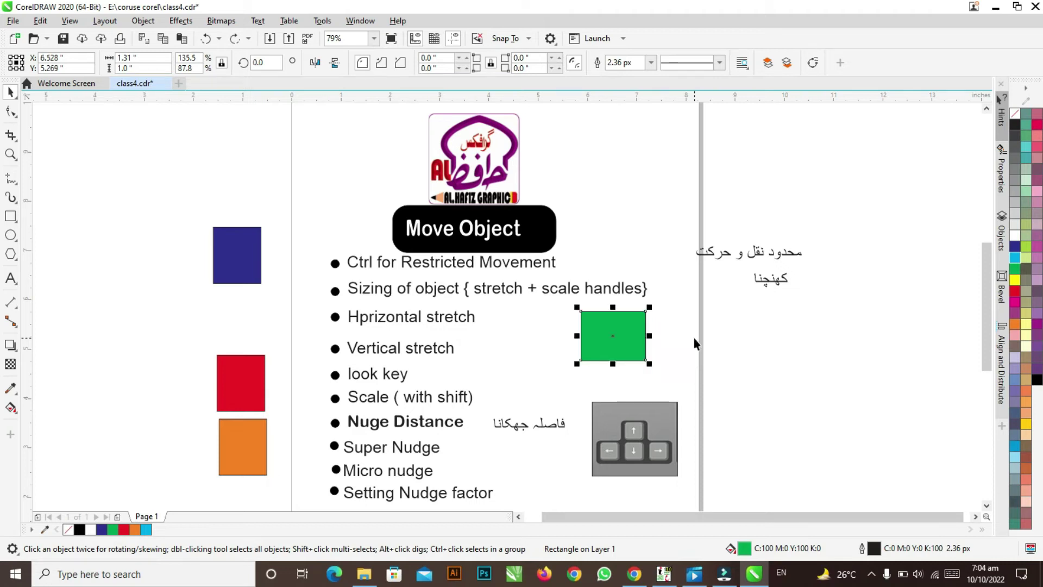
Set the nudge distance to 1 in, try nudging a duplicate of the green rectangle to the right, and undo the nudge.
left_click(682, 326)
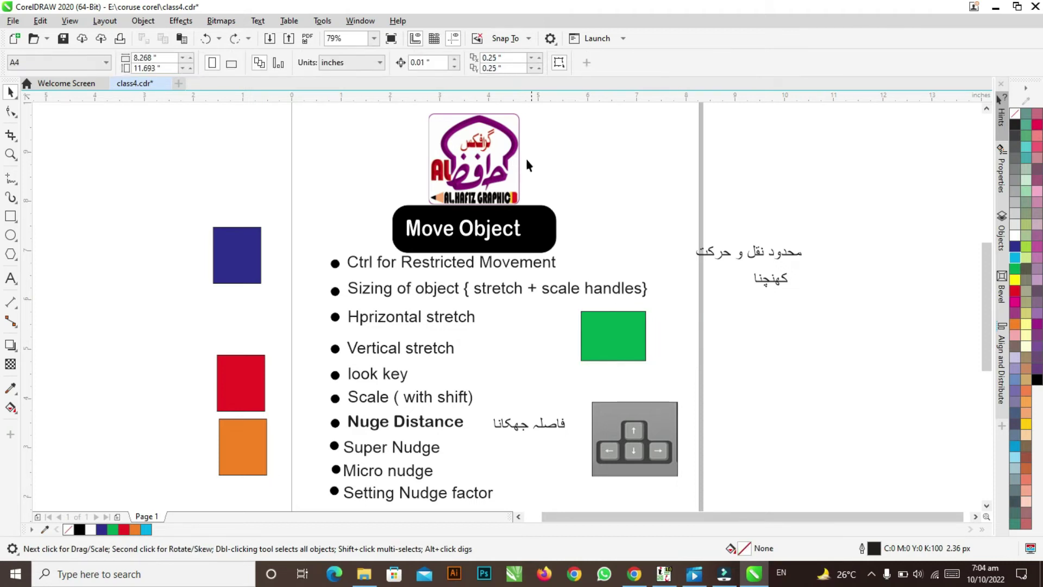
left_click(428, 62)
type("1")
key("Return")
left_click(634, 321)
left_click_drag(634, 321, 664, 384)
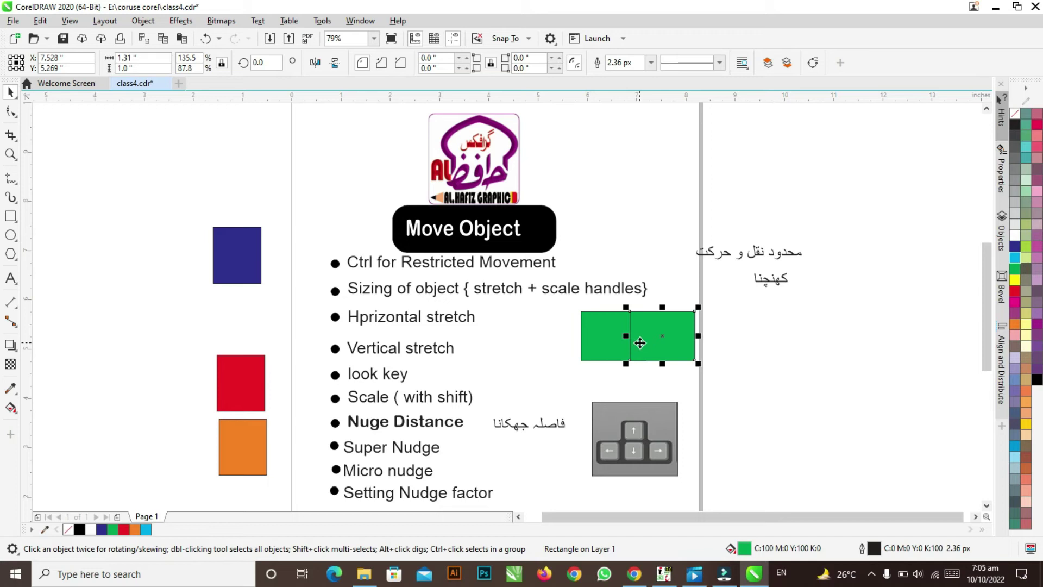
key("ctrl+z")
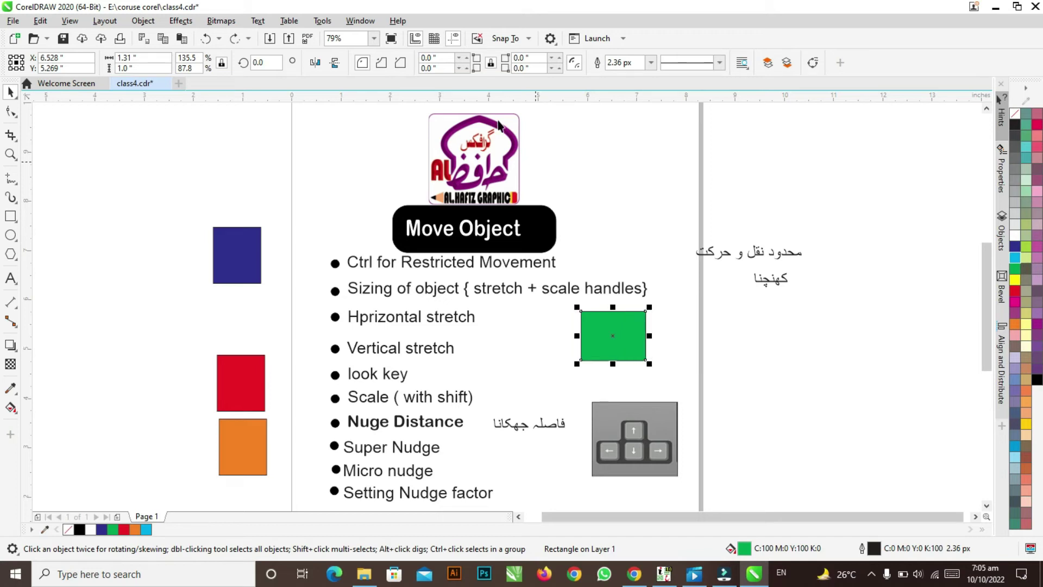
Set the nudge distance to 1.5 in and nudge a duplicate of the green rectangle once to the right.
left_click(629, 221)
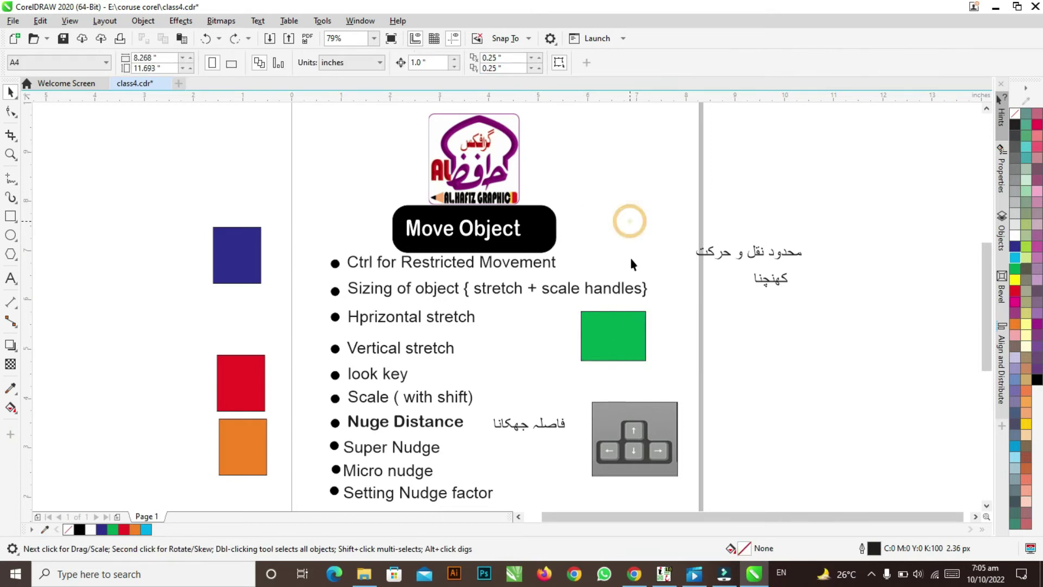
double_click(421, 62)
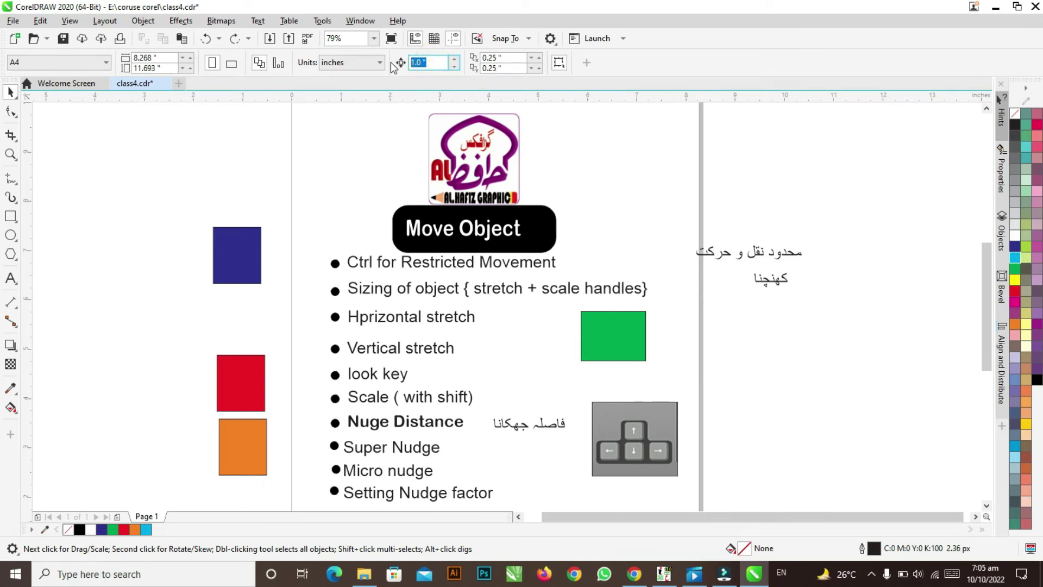
type("1.5")
left_click(617, 344)
key("KP_Add")
key("Right")
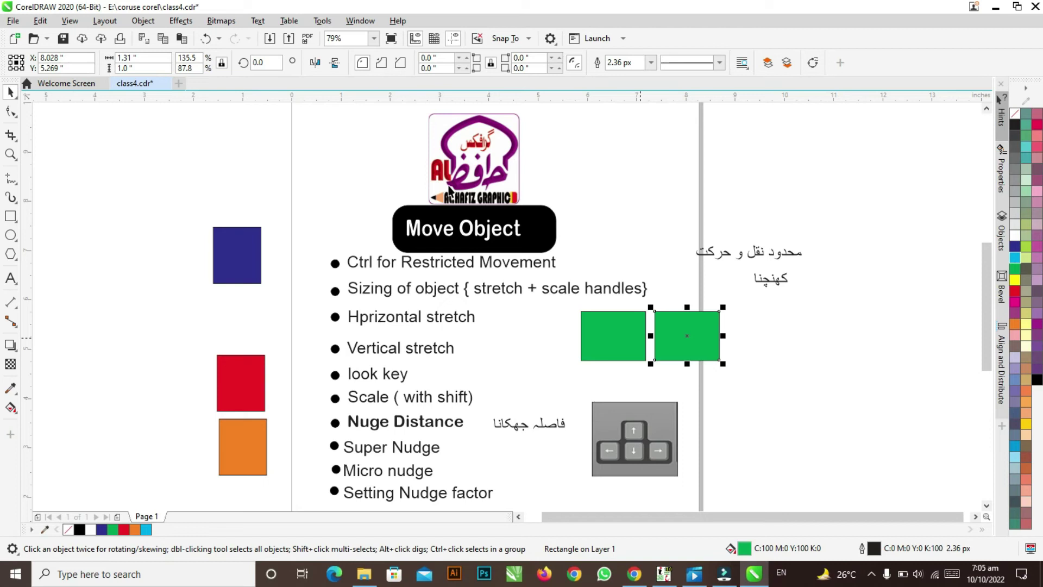
Set the duplicated green rectangle's width to 1 in with the ratio locked.
left_click(151, 59)
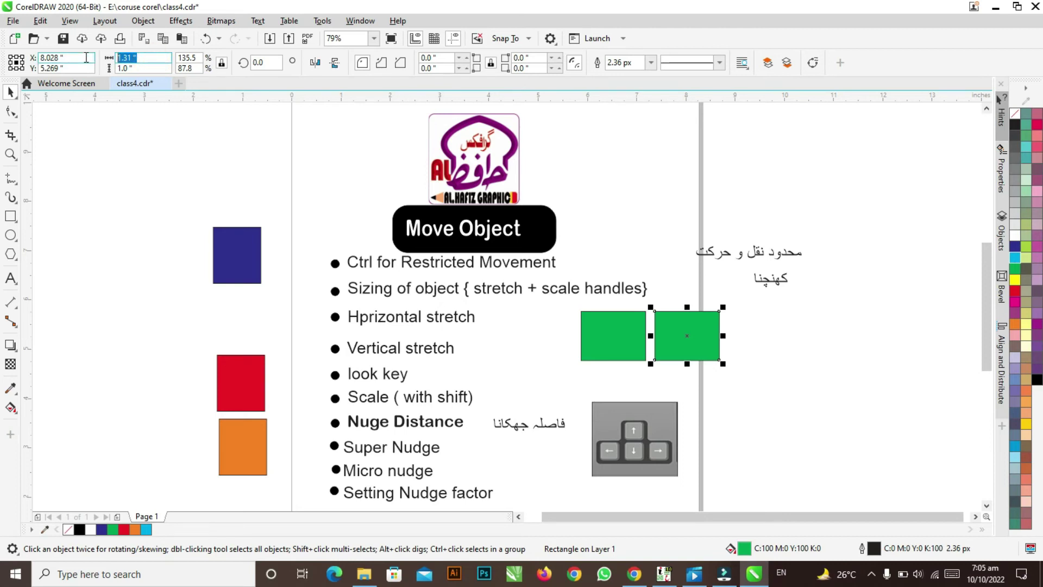
type("1")
key("Return")
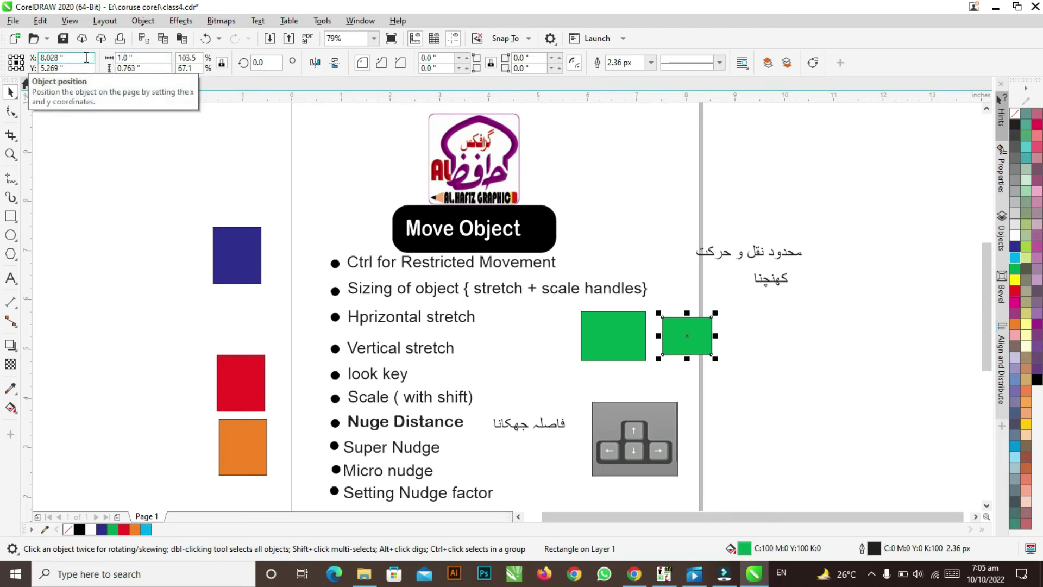
Delete the larger original green rectangle and move the smaller copy left to about X 6.06, Y 5.25 in.
left_click(605, 333)
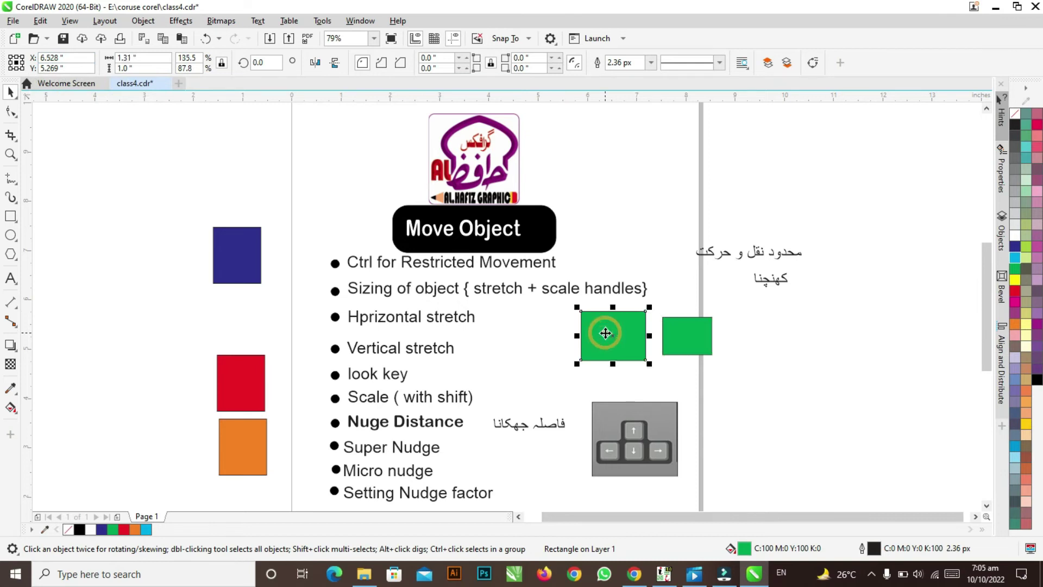
key("Delete")
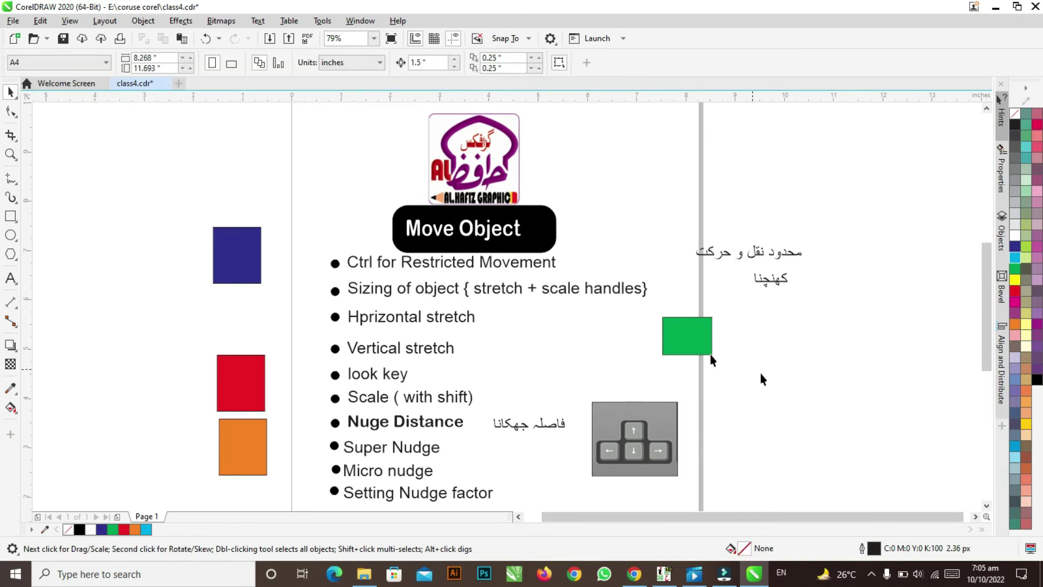
left_click(699, 342)
left_click_drag(684, 337, 590, 337)
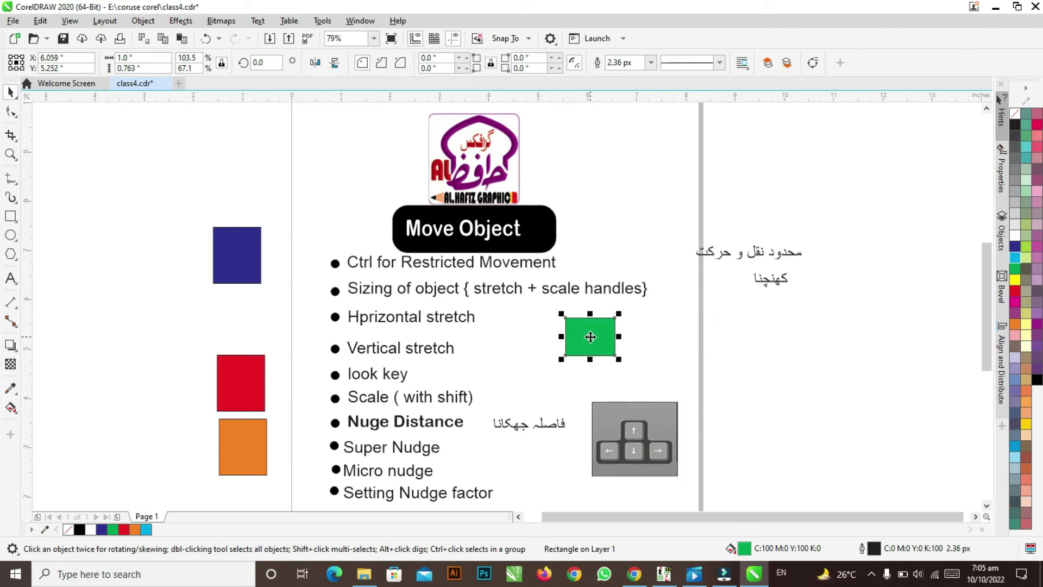
Duplicate the small green rectangle 1.5 in to its right, at about X 7.56 in.
left_click(600, 175)
left_click(602, 340)
key("ctrl+d")
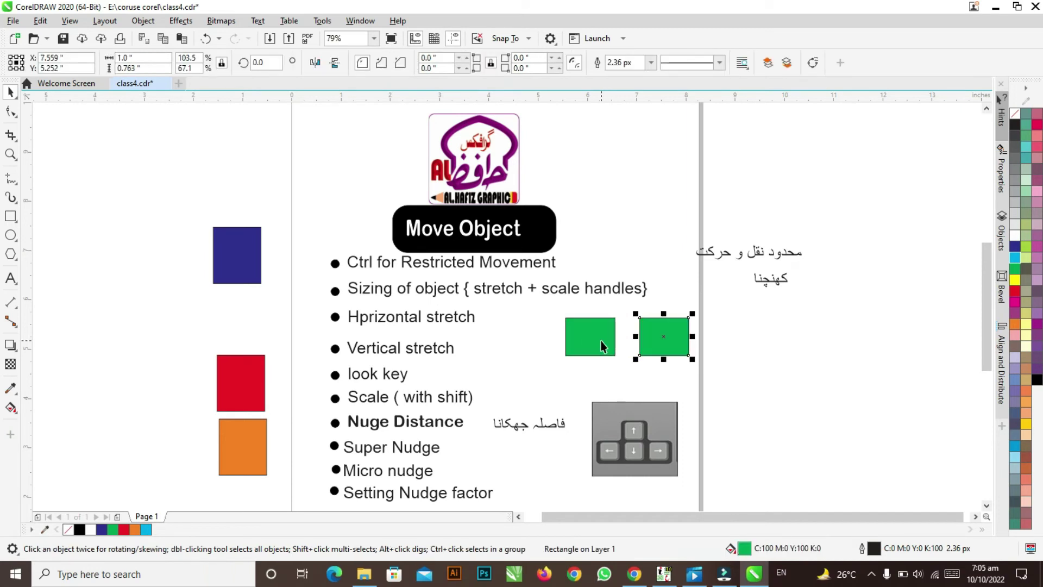
Select both green rectangles, try duplicating the pair 1.5 in downward, undo the duplication and clear the selection.
left_click(602, 341, "shift")
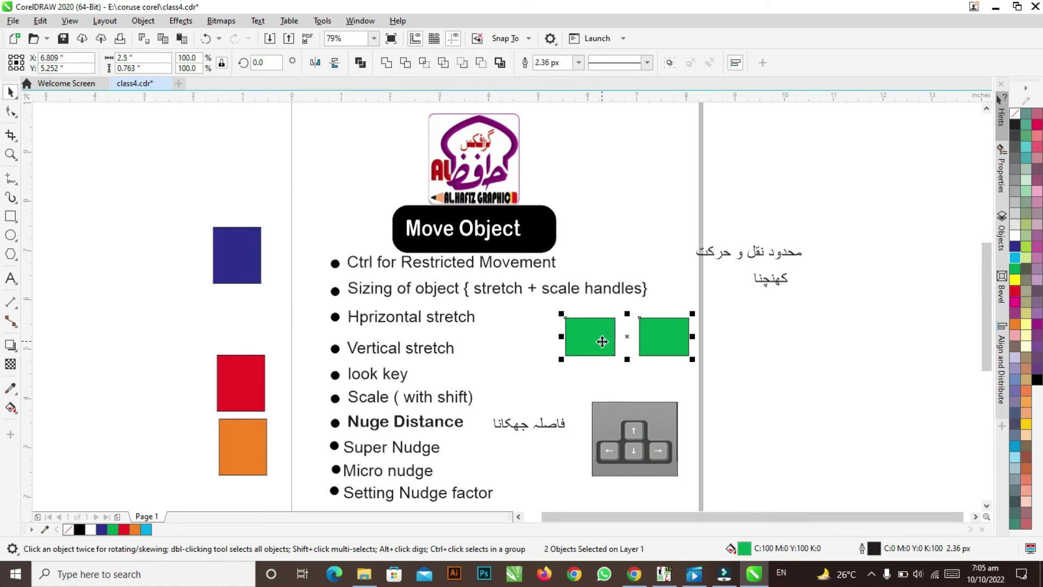
key("ctrl+d")
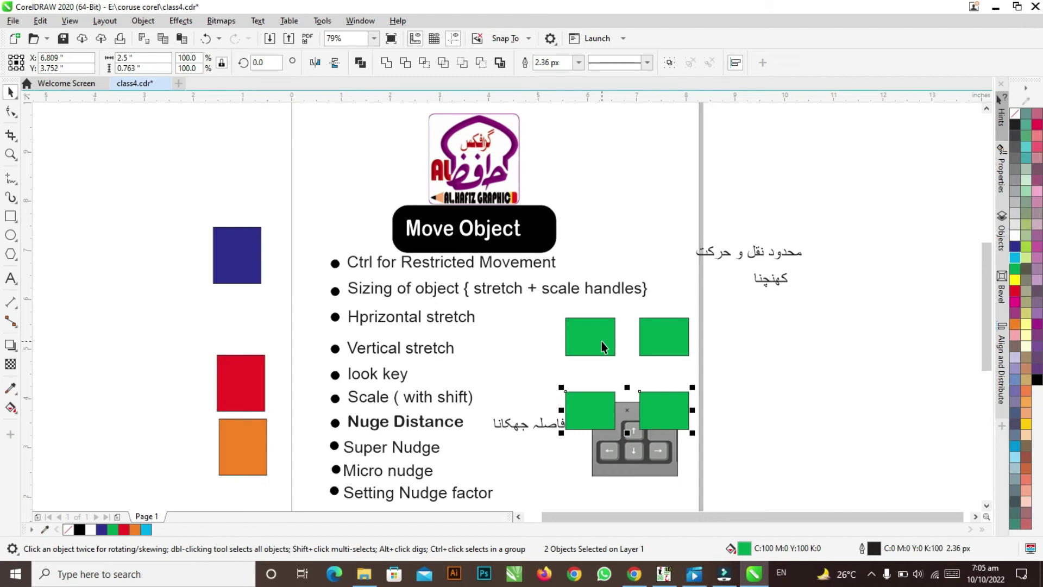
key("ctrl+z")
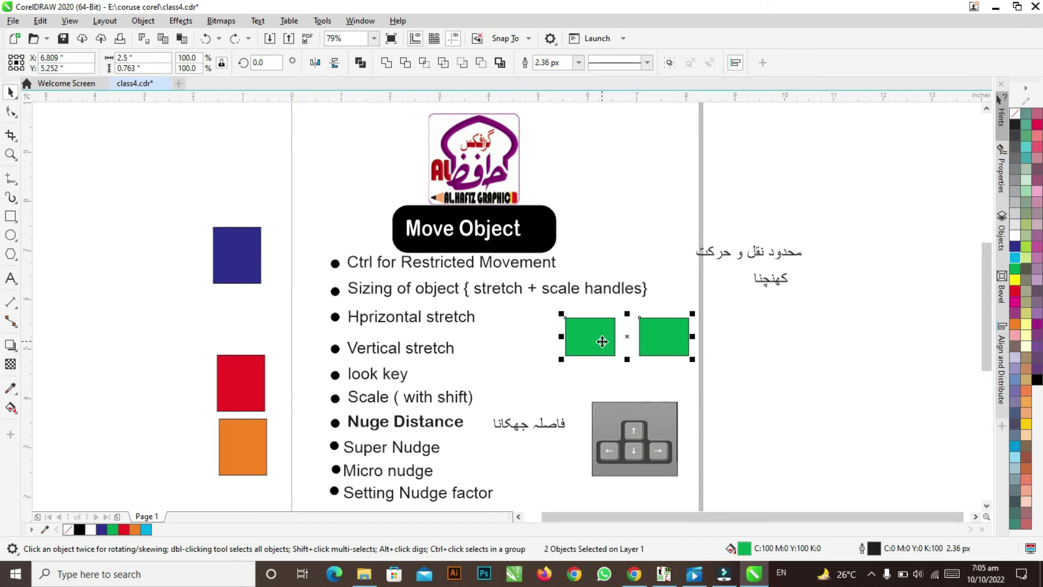
key("Escape")
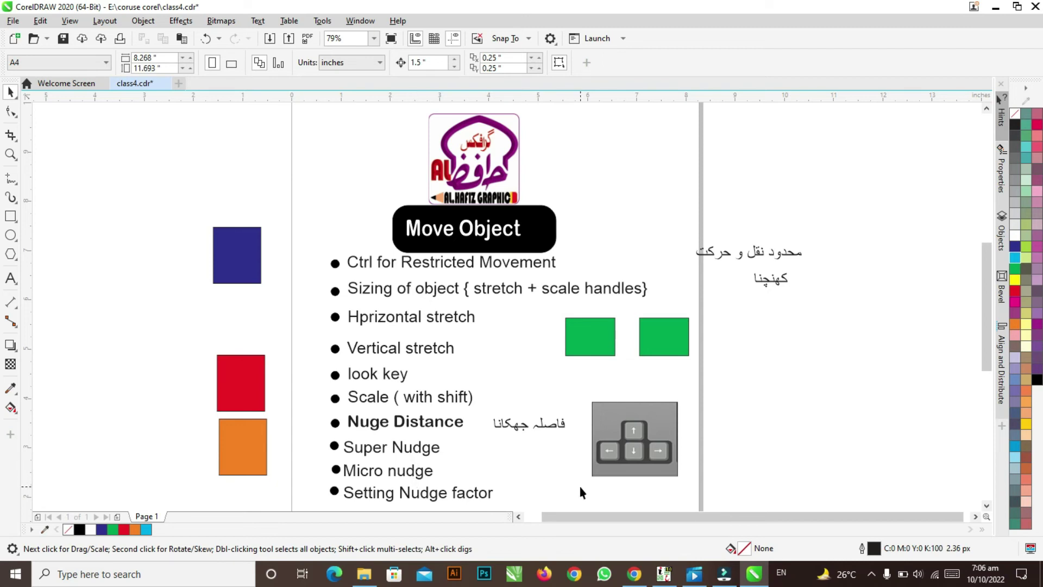
Set the super nudge multiplier to 3 in the document's ruler options and apply the change.
double_click(701, 468)
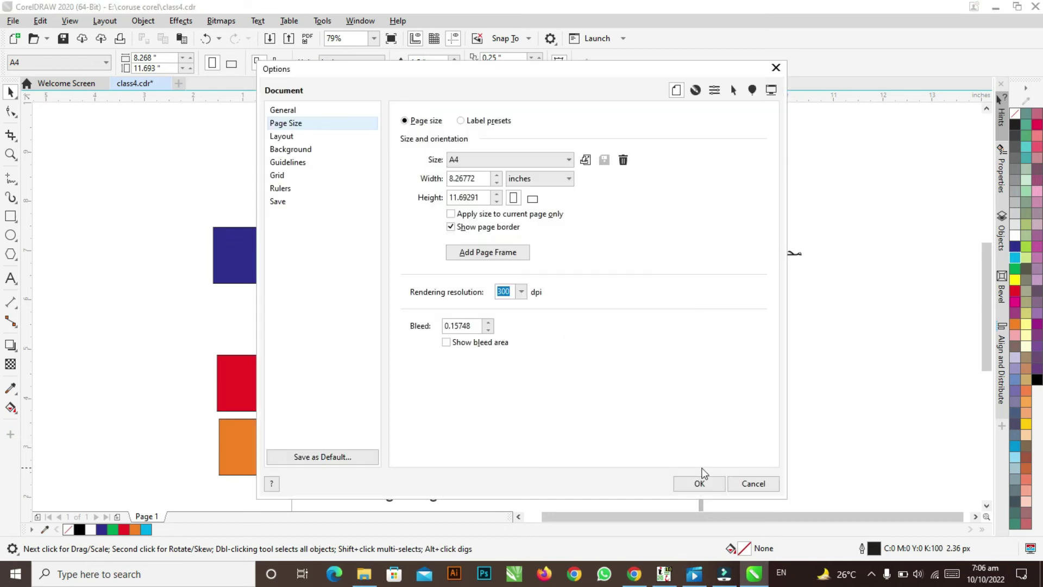
left_click(309, 190)
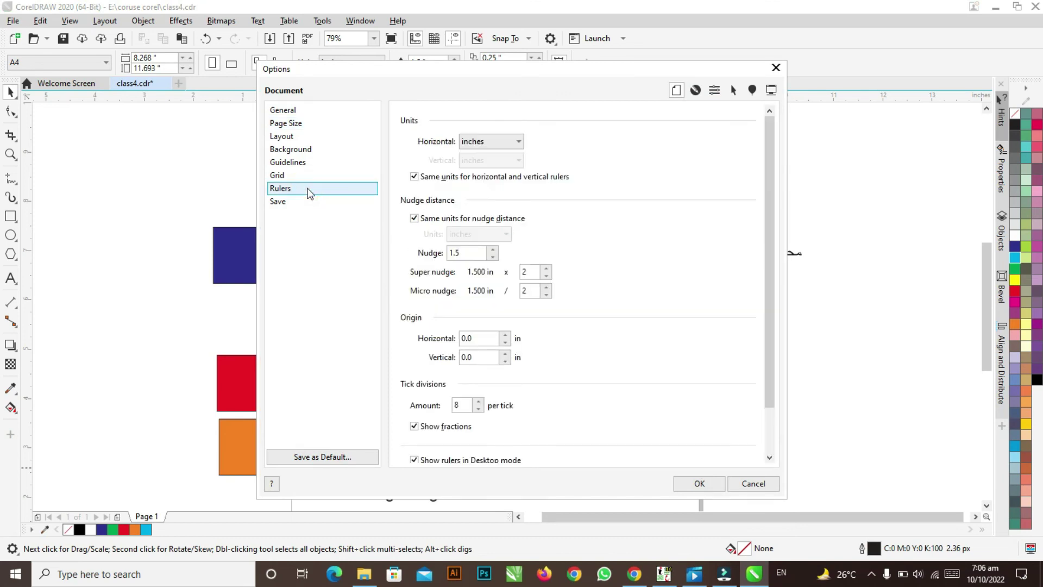
left_click_drag(537, 69, 547, 126)
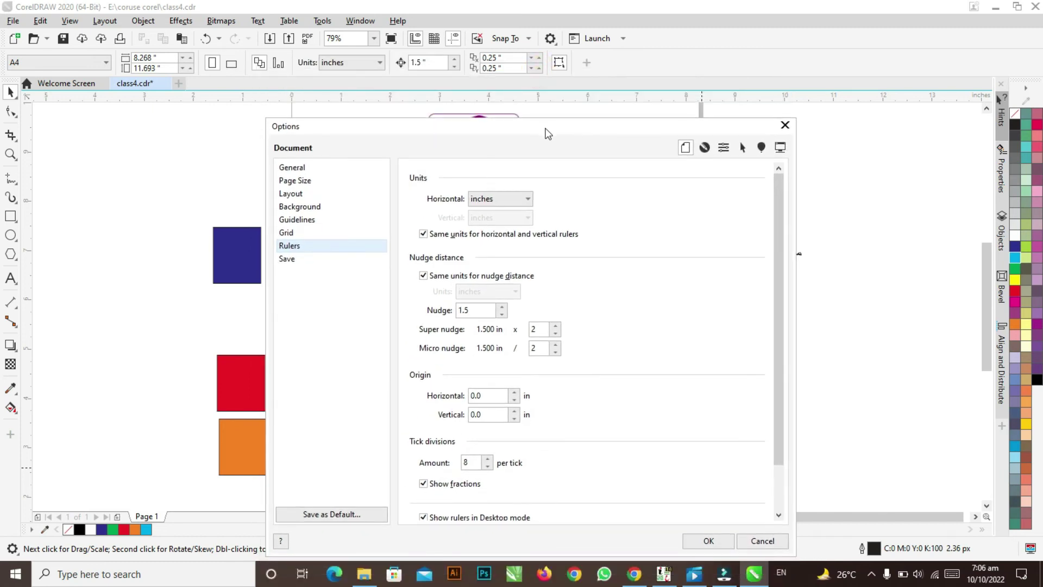
left_click(480, 310)
left_click(537, 332)
left_click(540, 349)
left_click(540, 333)
left_click(535, 329)
left_click_drag(528, 328, 523, 329)
type("3")
left_click(706, 540)
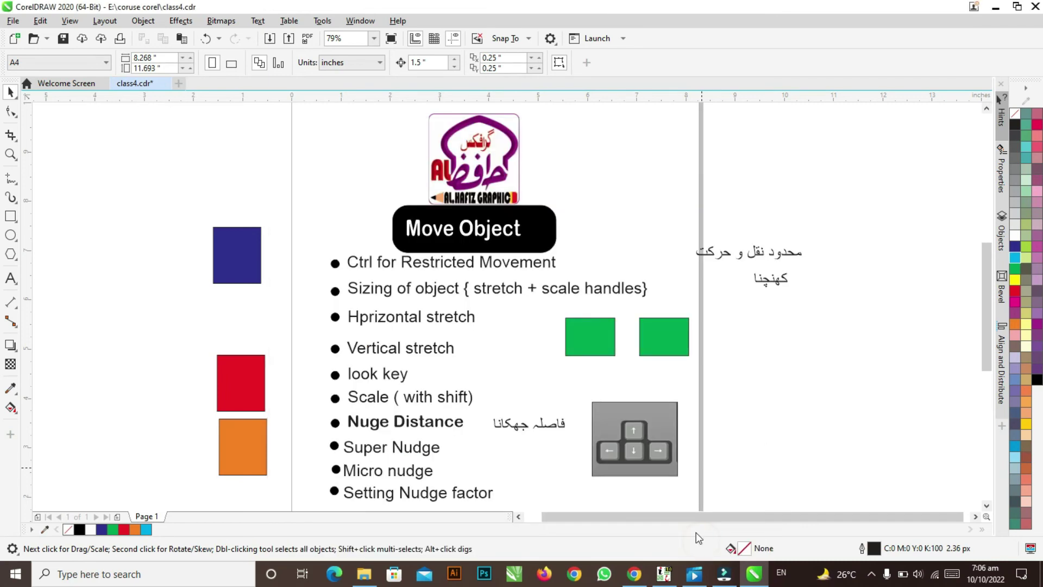
Nudge the rightmost green rectangle 1.5 in to the right and place a duplicate another 1.5 in beyond it.
left_click(659, 349)
key("shift+Right")
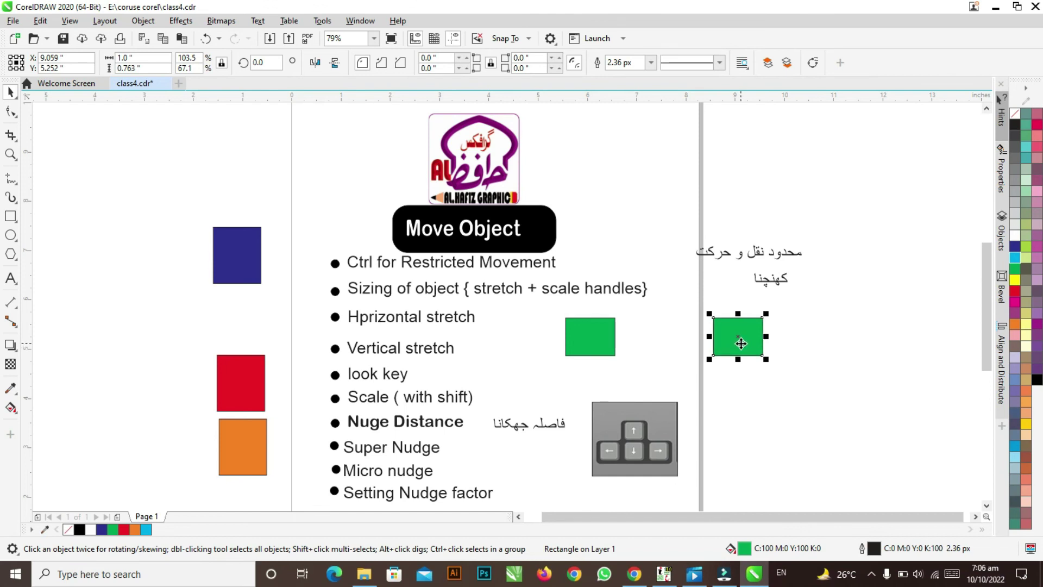
key("ctrl+d")
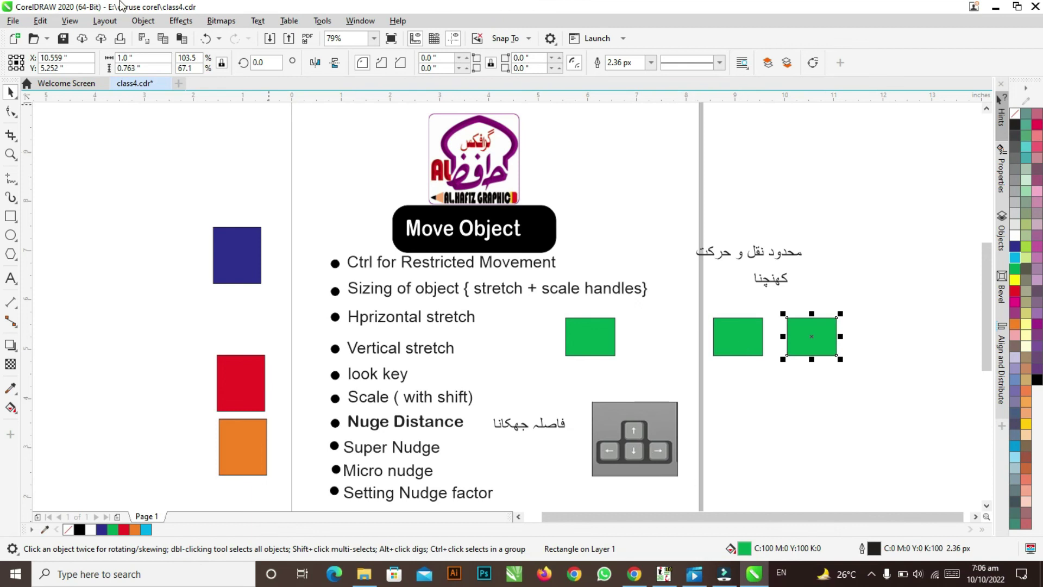
Enter 2 as the micro nudge divisor in the document's ruler options and apply it.
left_click(111, 23)
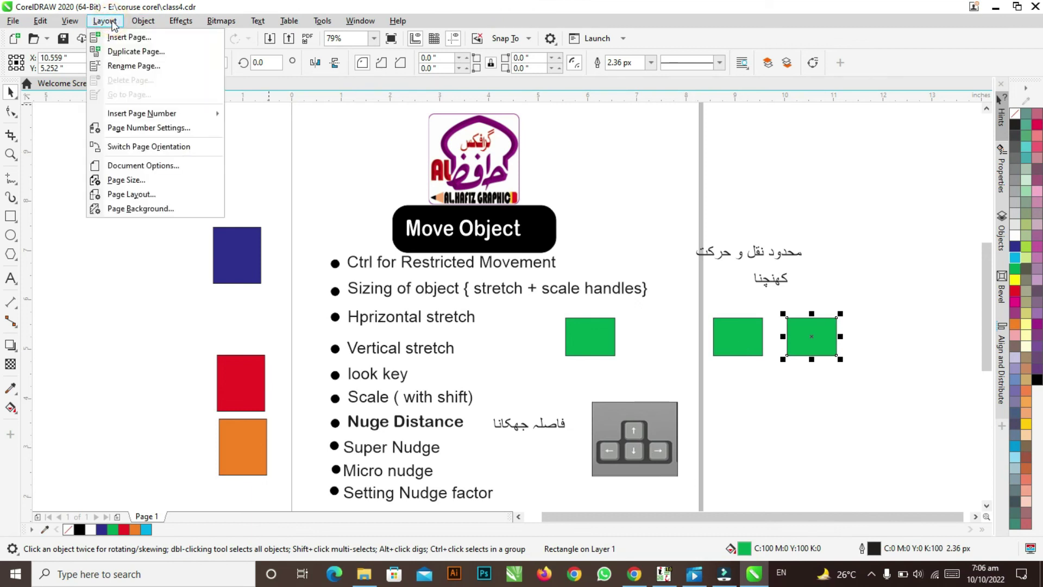
left_click(173, 164)
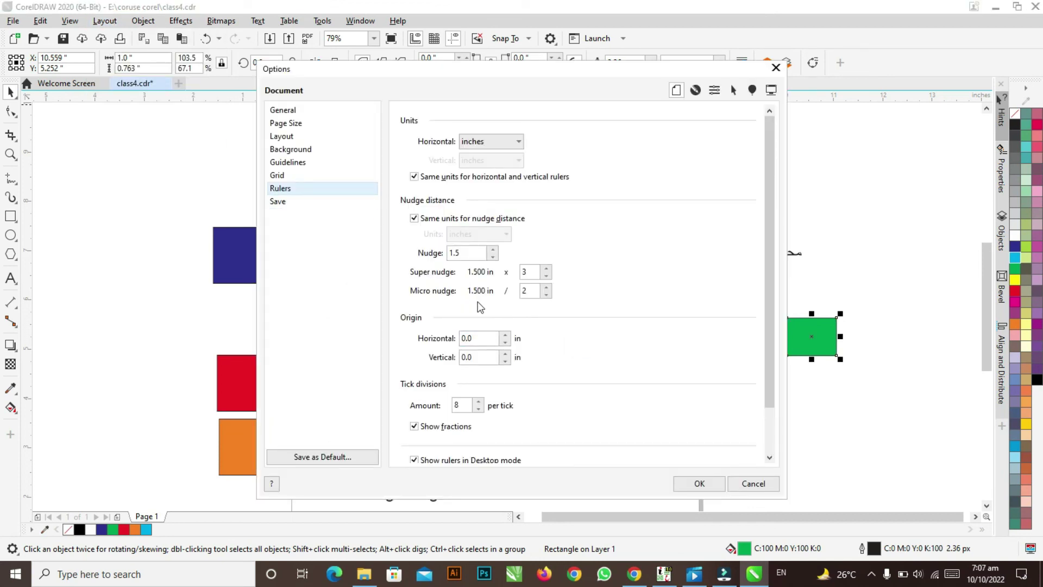
left_click(533, 292)
key("BackSpace")
type("2")
left_click(700, 483)
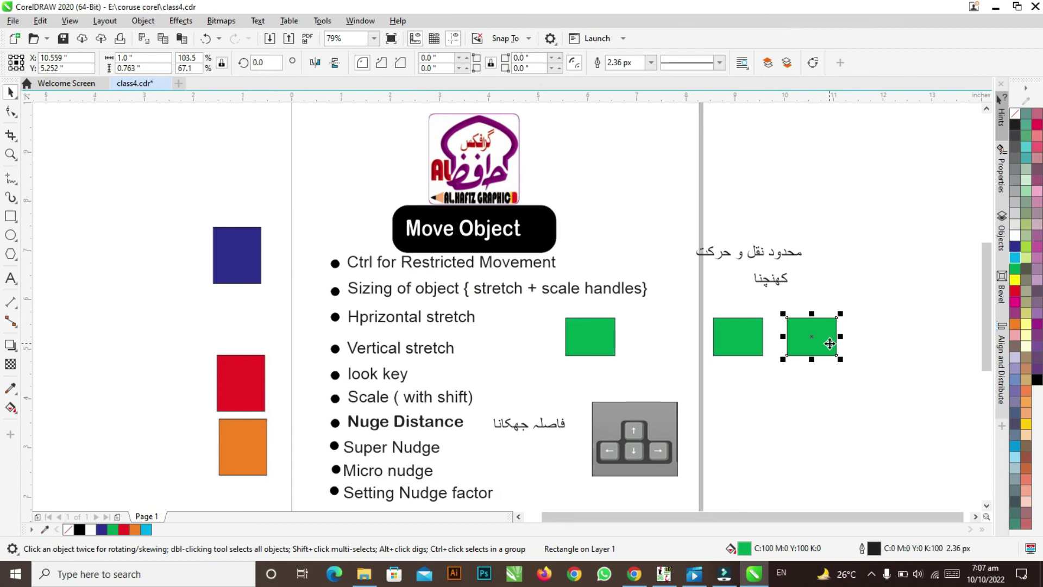
Nudge the selected green rectangle once to the left, duplicate it, and nudge the copy twice to the right to about X 12.06 in.
key("Left")
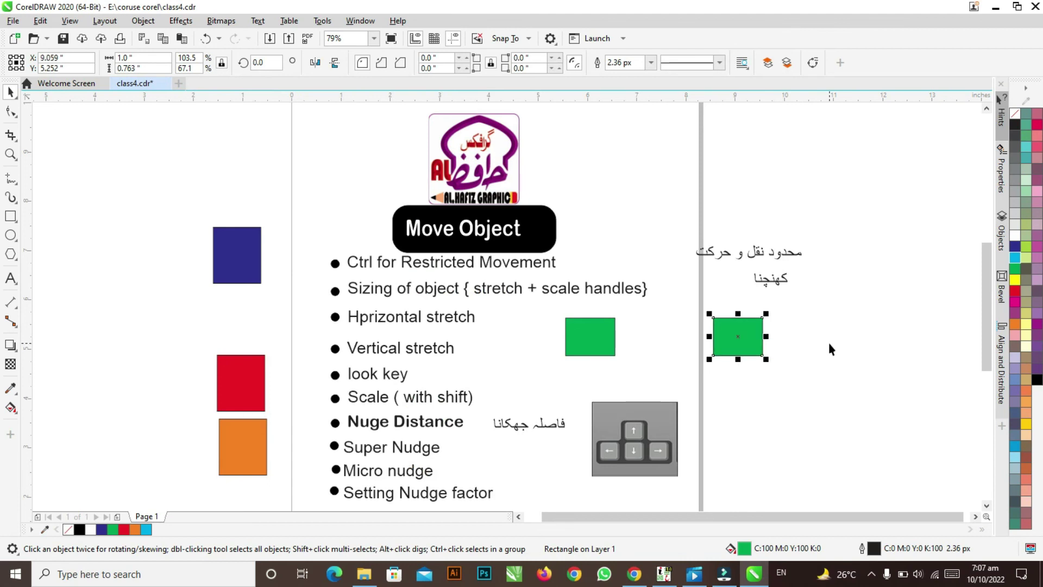
key("KP_Add")
key("Right")
key("Right")
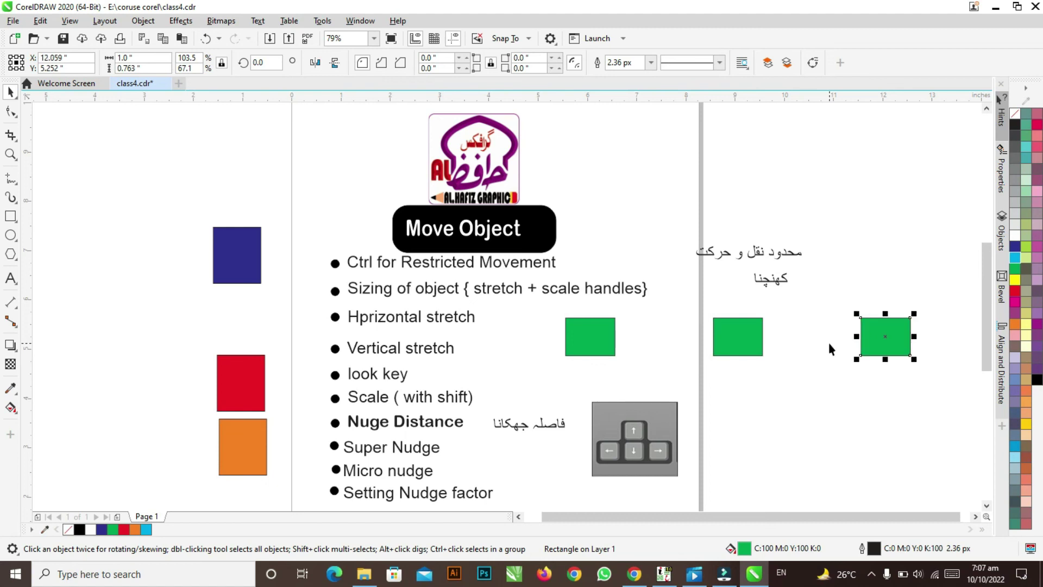